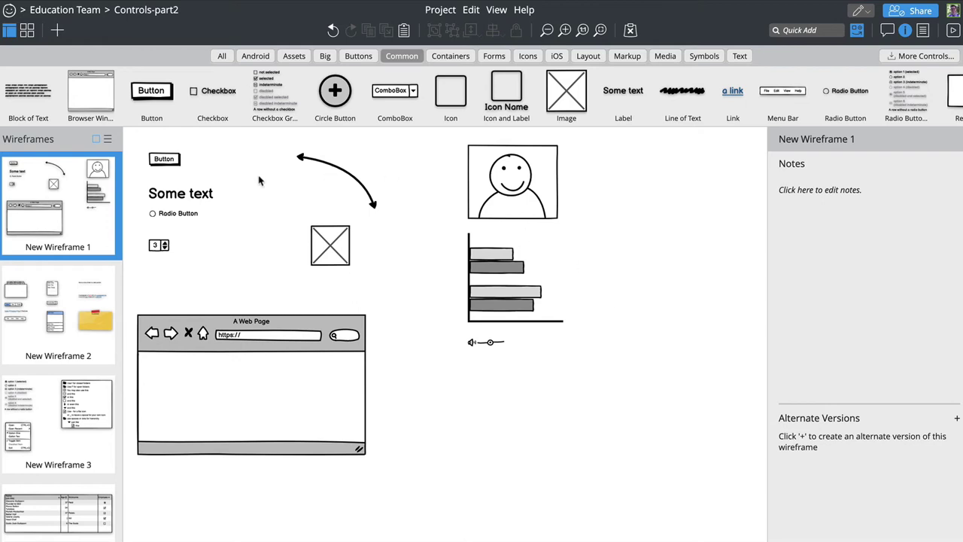
Set the "Some text" label's text color to red and its font size to 16
left_click(194, 194)
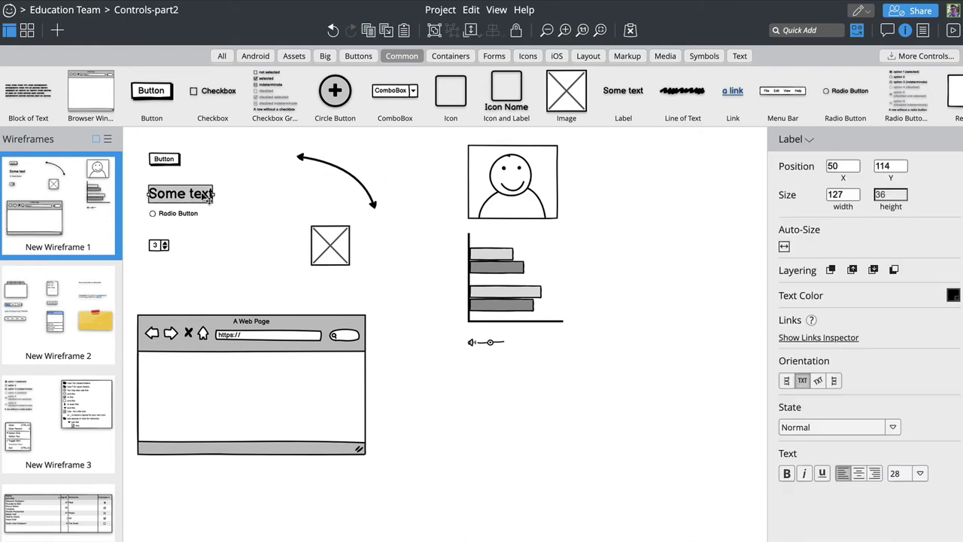
left_click(954, 295)
left_click(872, 343)
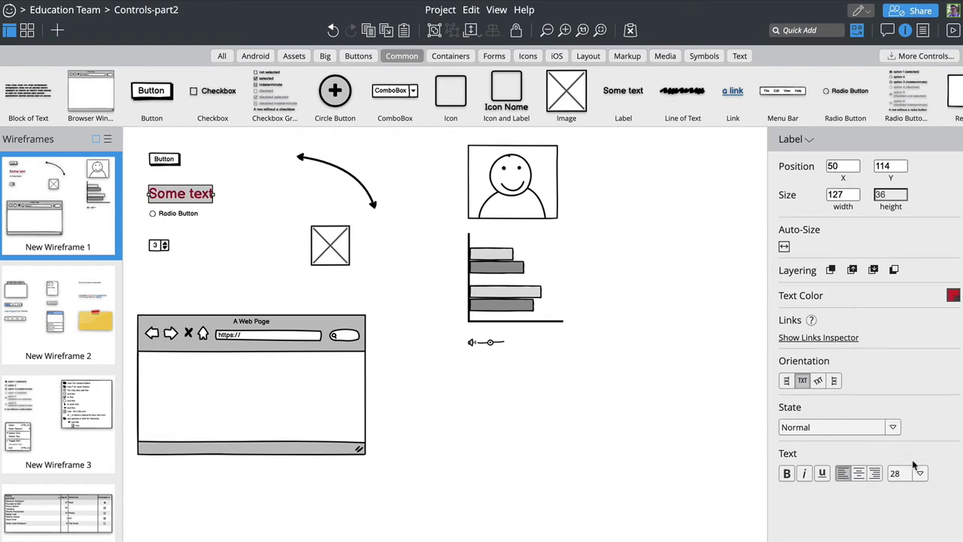
left_click(919, 473)
left_click(907, 384)
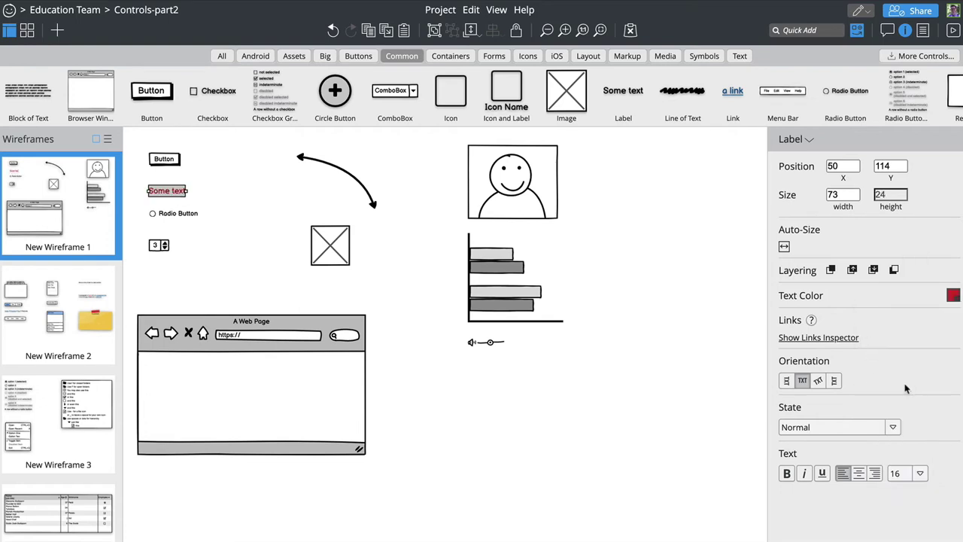
left_click(756, 359)
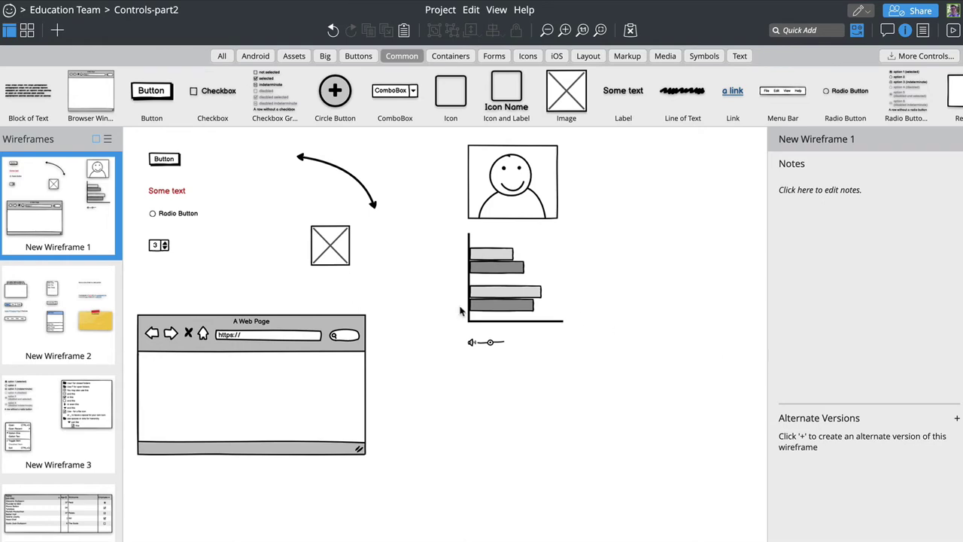
Change the button control's caption to "Text"
double_click(172, 160)
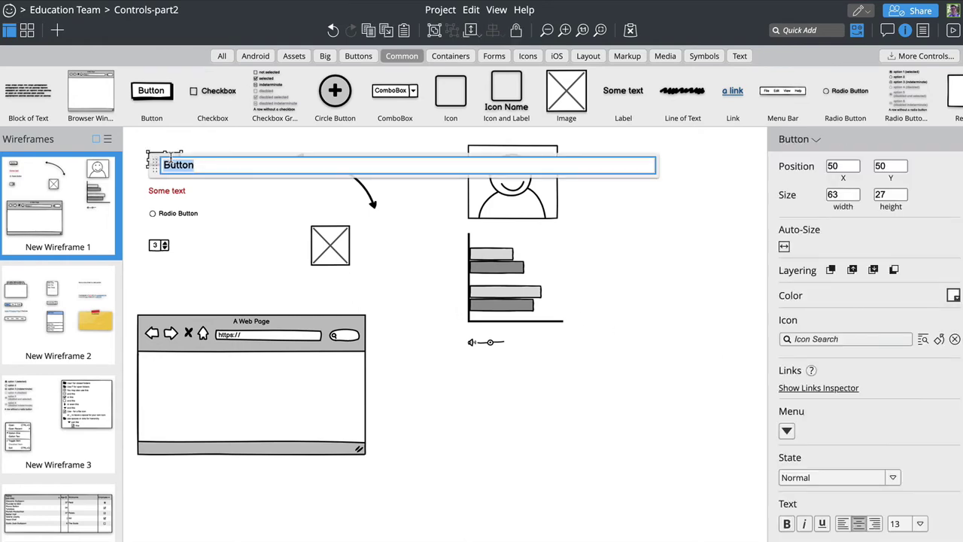
type("Text")
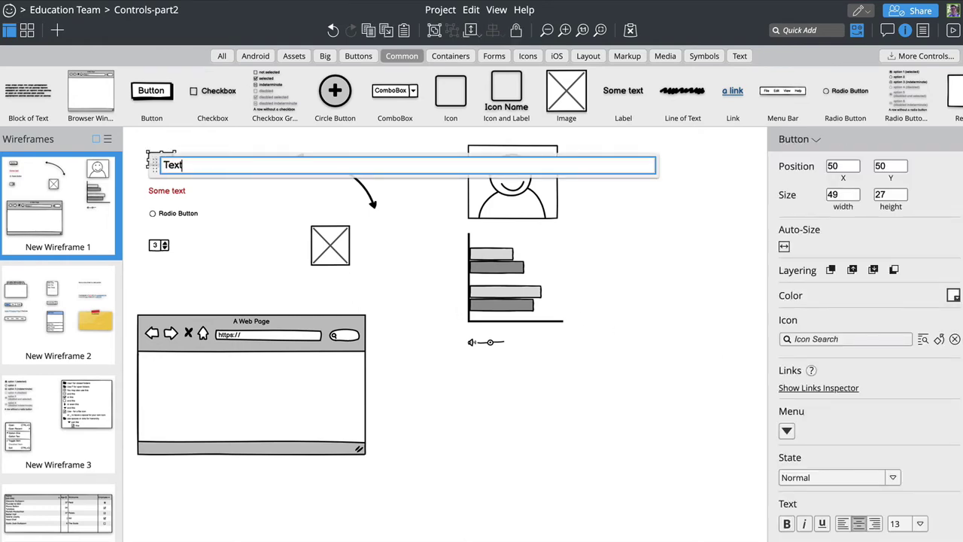
key("Return")
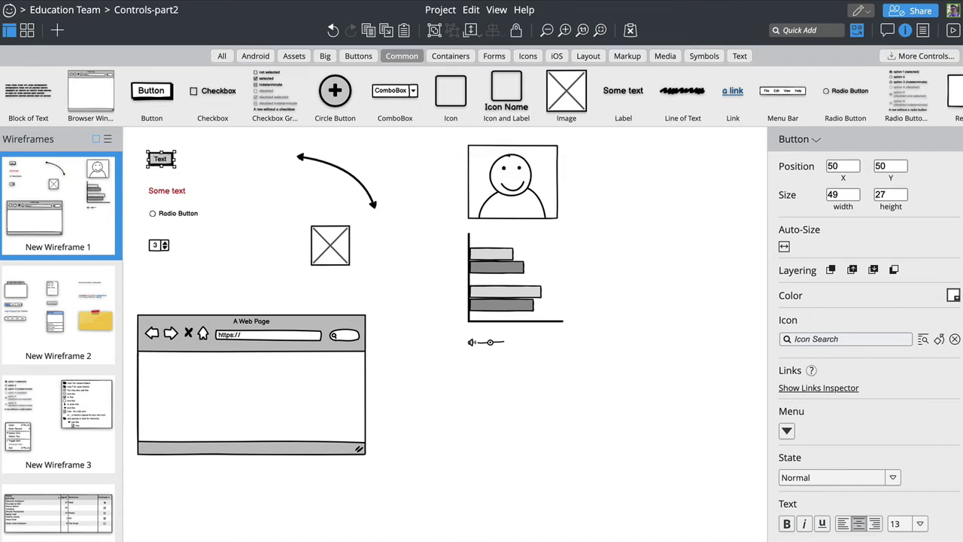
key("Return")
key("Escape")
Replace the text of the red label below the button with "red"
left_click(165, 194)
key("Return")
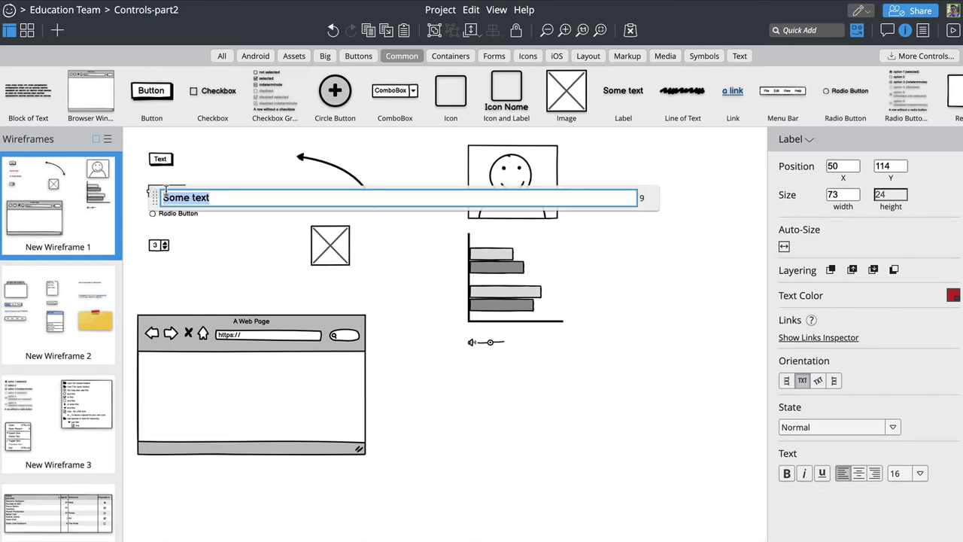
type("red")
key("Return")
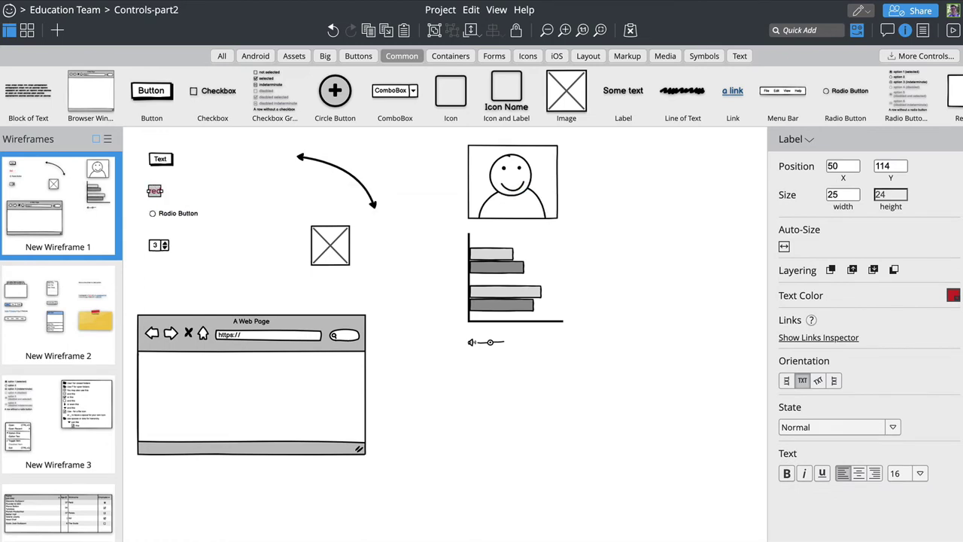
Change the radio button's caption to "Click me!"
left_click(169, 214)
key("Return")
type("C")
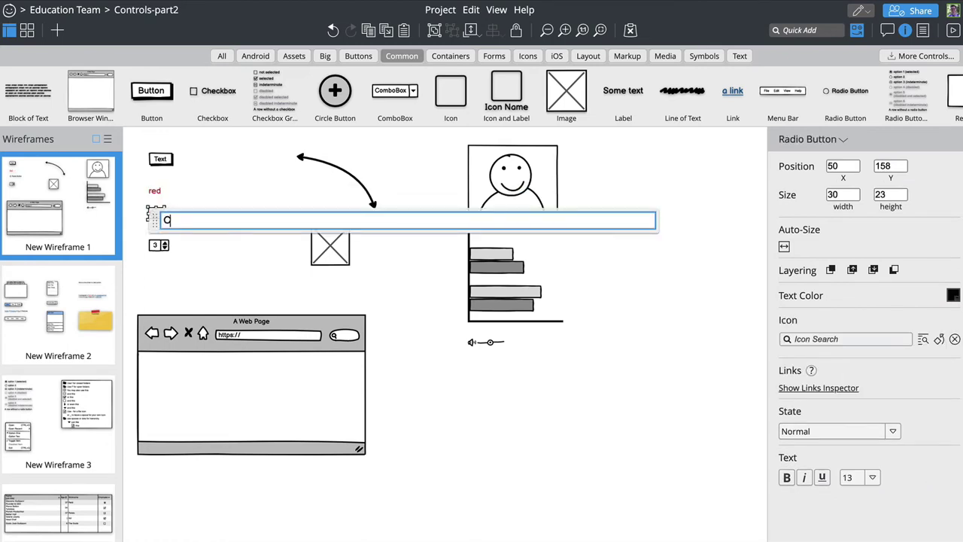
type("lick me")
key("Return")
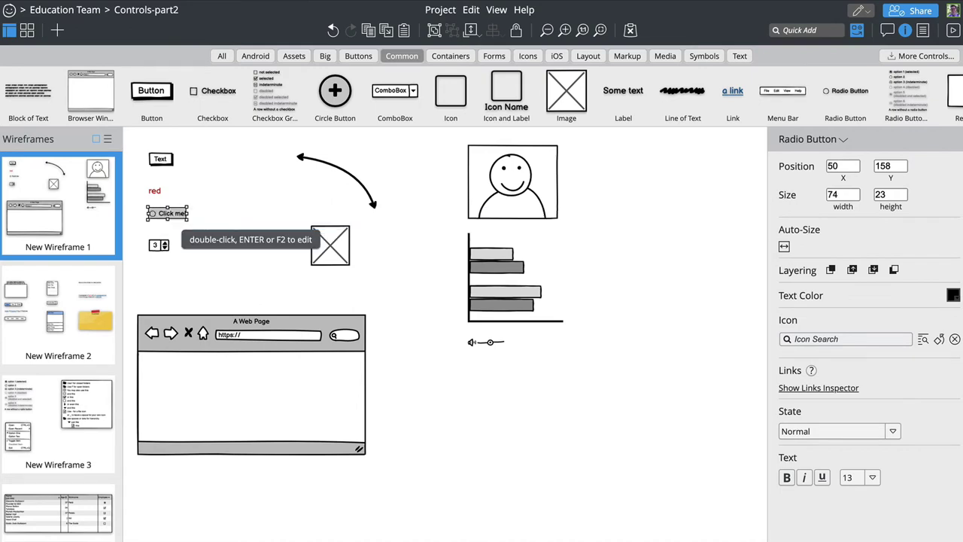
Set the numeric stepper's value to 6
left_click(158, 245)
key("Return")
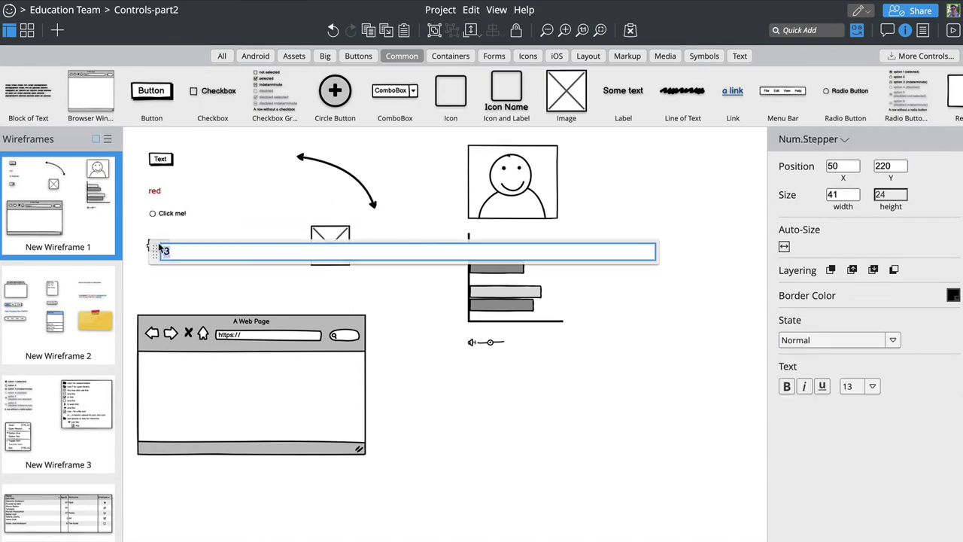
type("6")
key("Return")
left_click(209, 239)
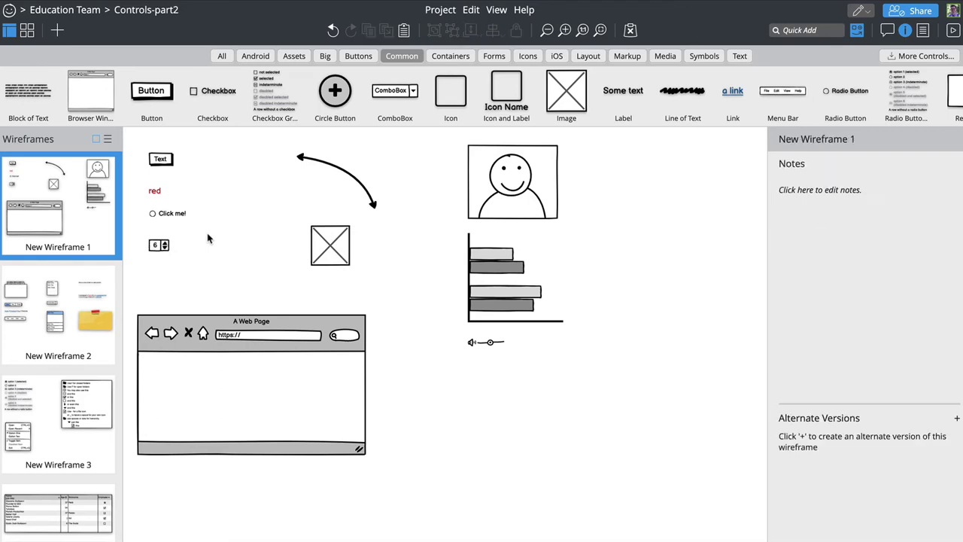
Examine the properties of the webcam, bar chart and volume slider controls one after another
left_click(515, 176)
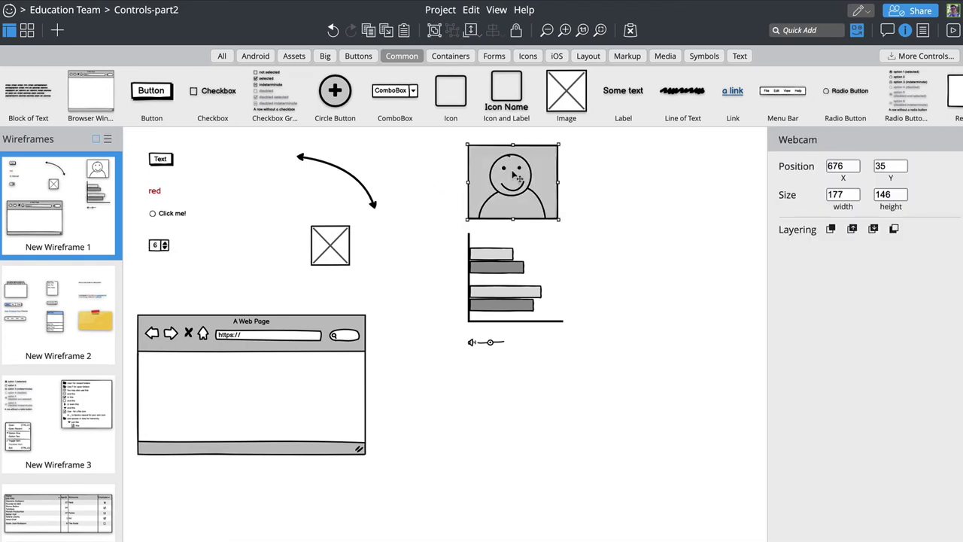
left_click(498, 268)
left_click(490, 351)
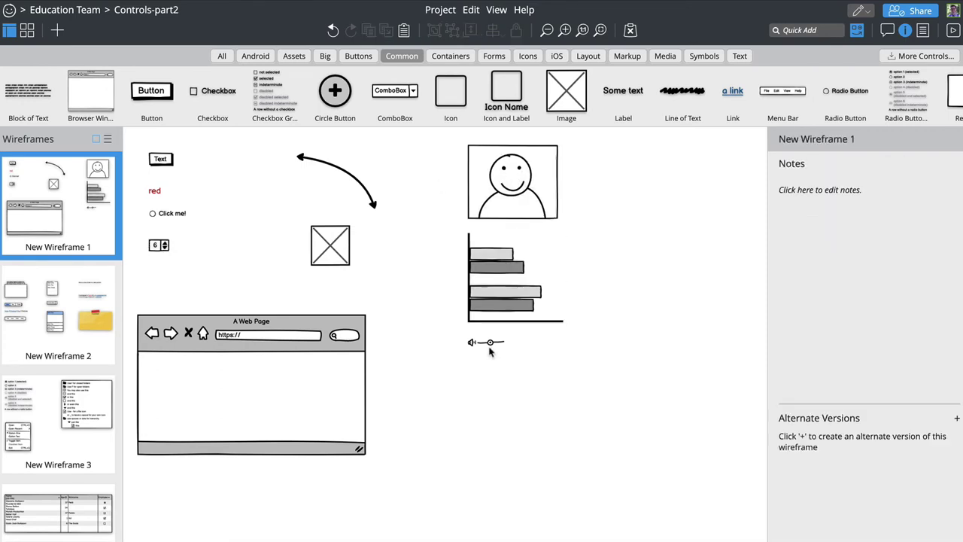
left_click(493, 344)
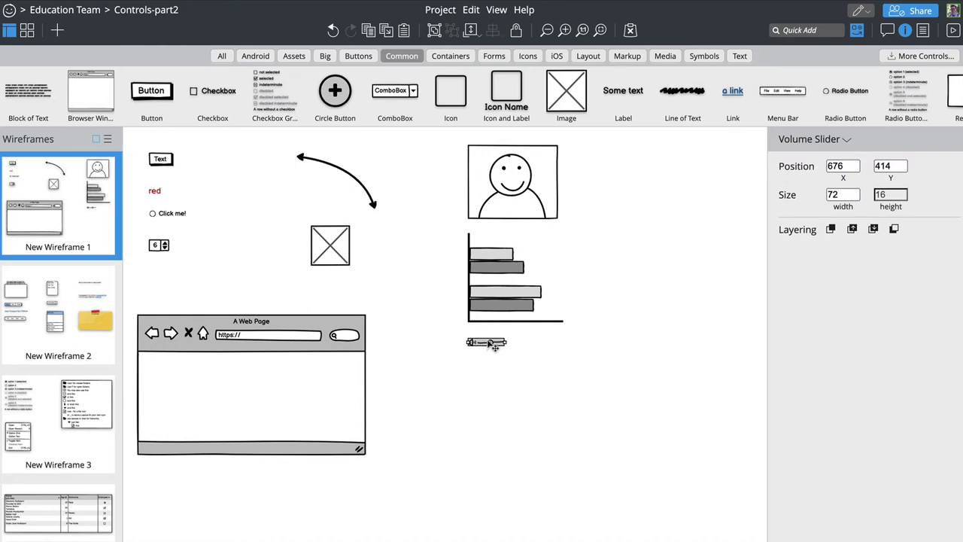
Add the label "here" to the curved double-headed arrow
left_click(349, 179)
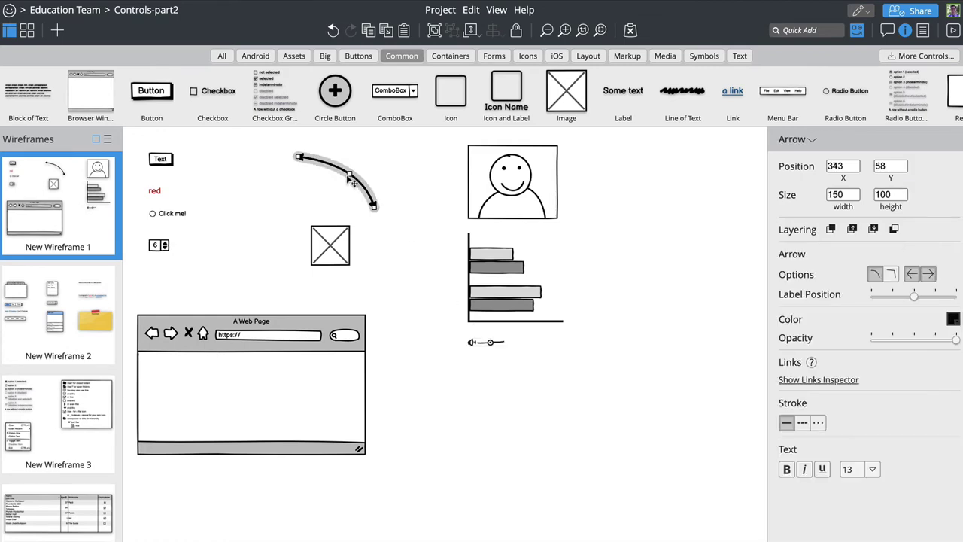
double_click(347, 176)
type("here")
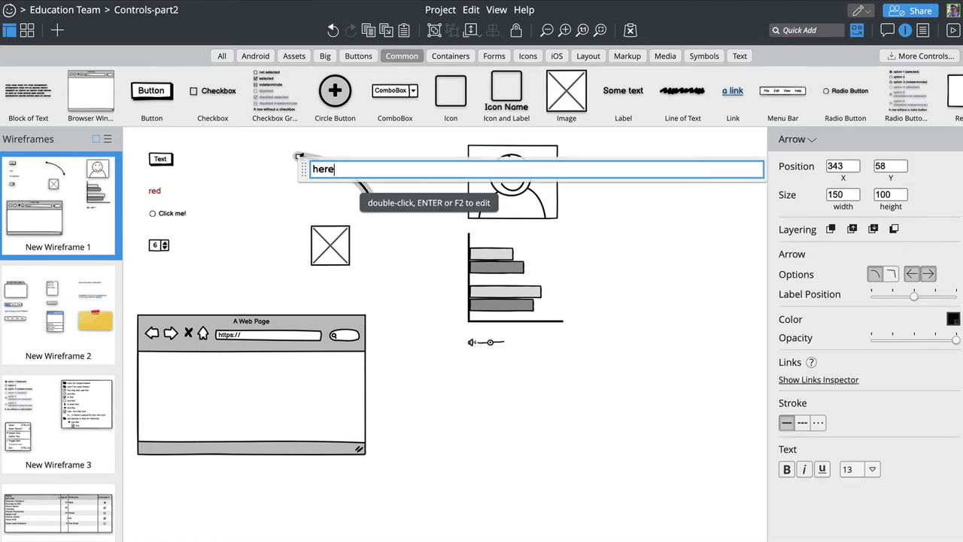
key("Return")
Add the text "title" to the image placeholder
left_click(332, 247)
double_click(332, 246)
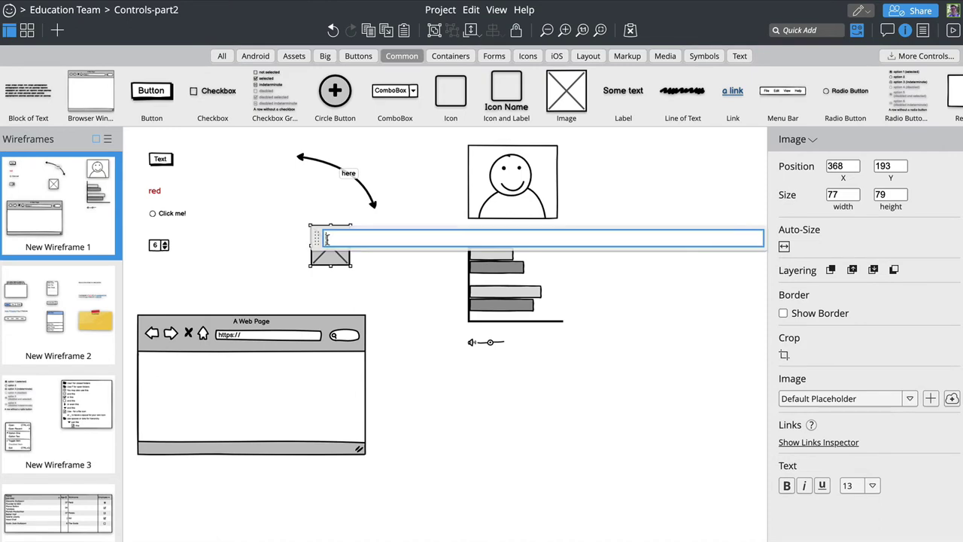
type("title")
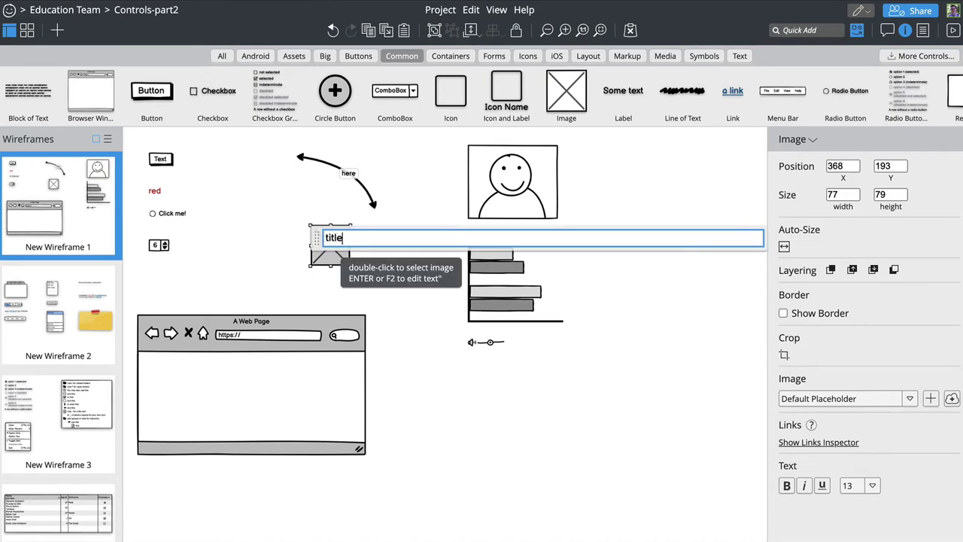
key("Return")
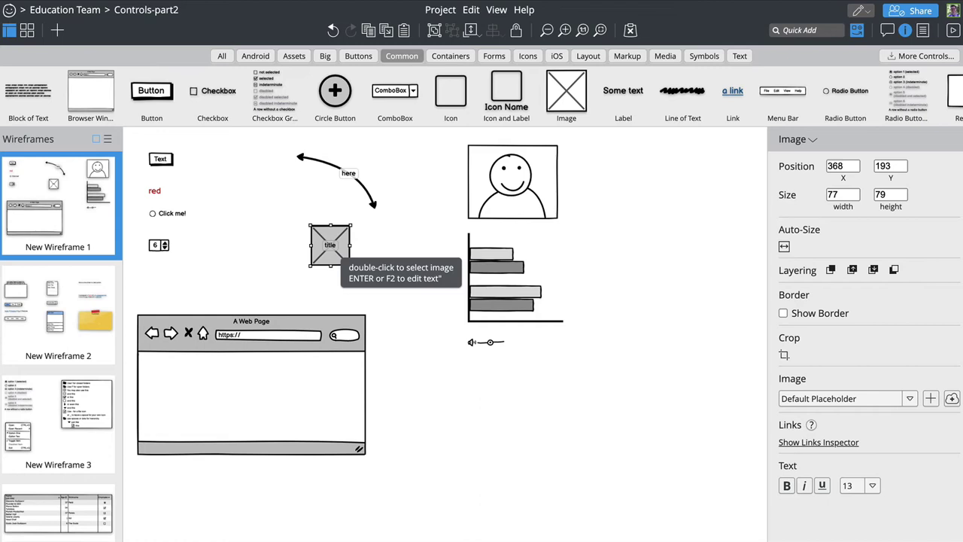
left_click(289, 360)
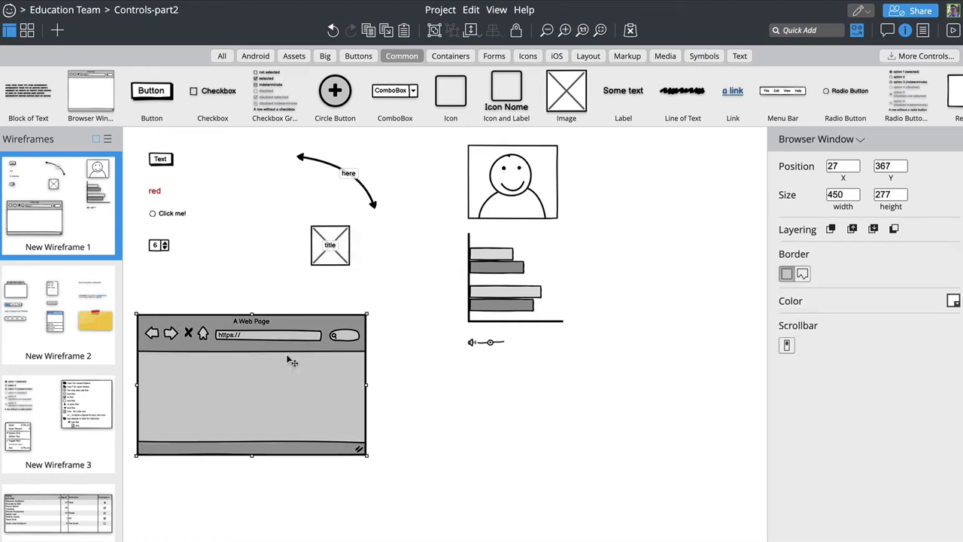
double_click(287, 356)
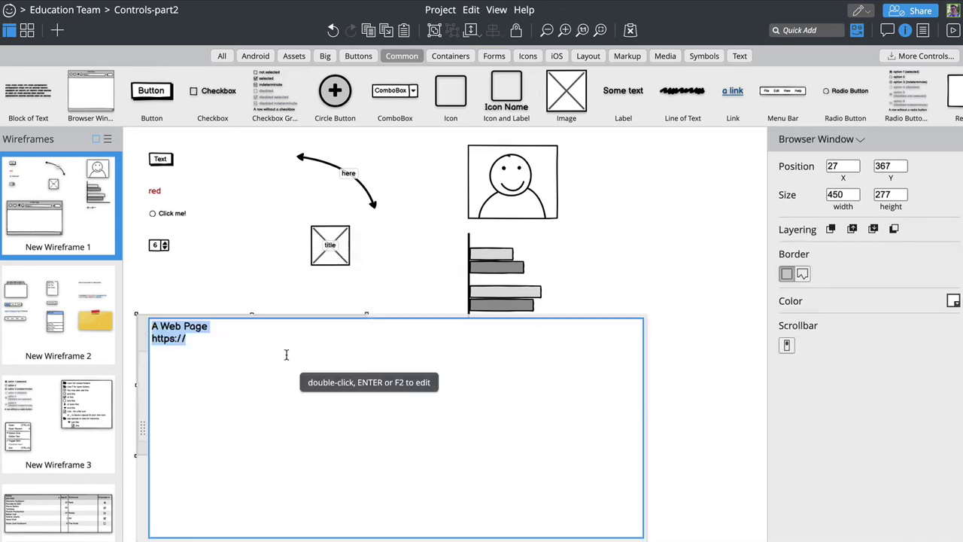
type("Balsamiq")
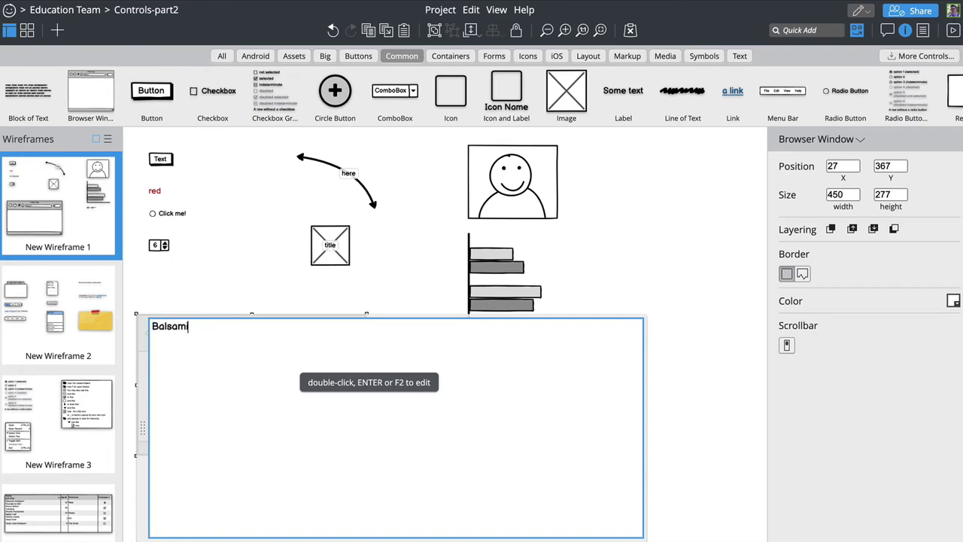
key("Return")
type("https://balsamiq.com")
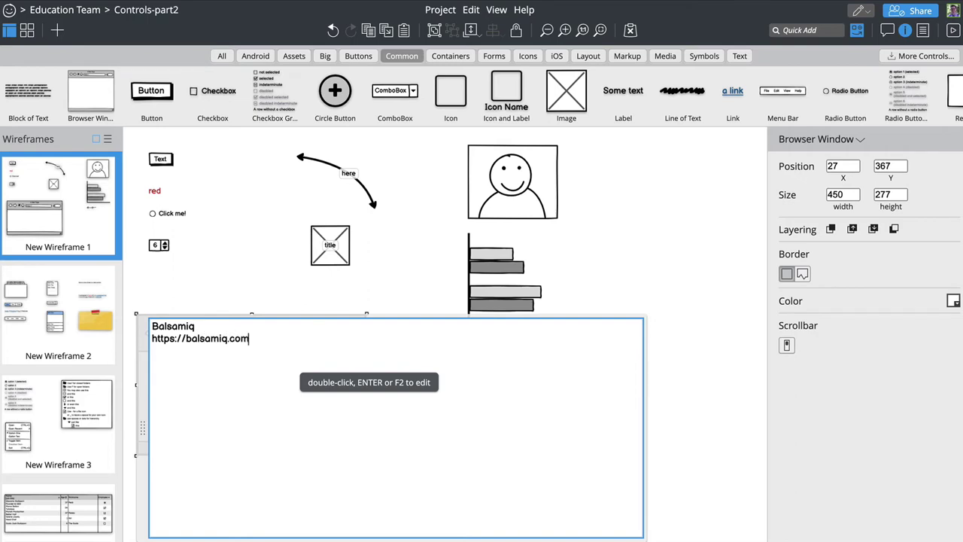
key("ctrl+Return")
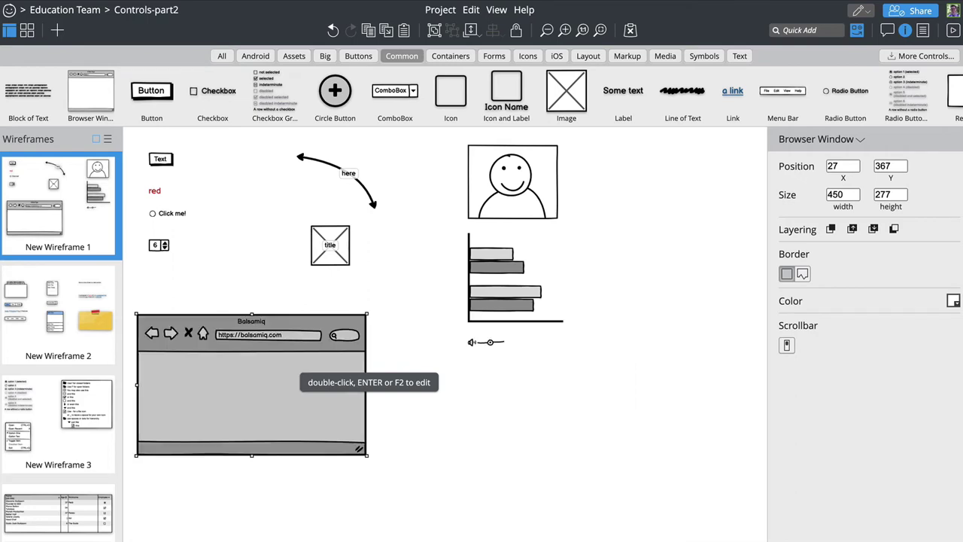
Add a second Browser Window control over the bar chart below the webcam, keeping its default text
left_click_drag(94, 101, 554, 386)
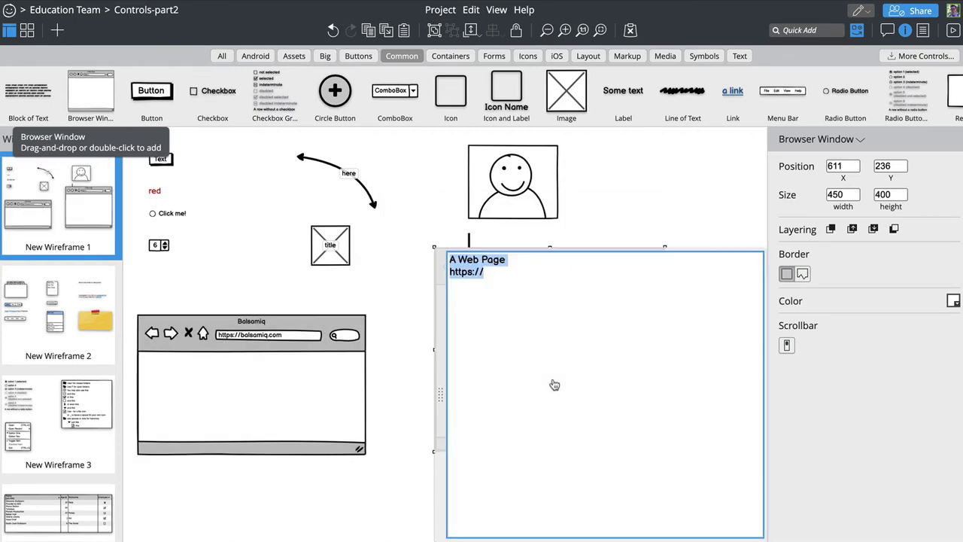
left_click(611, 181)
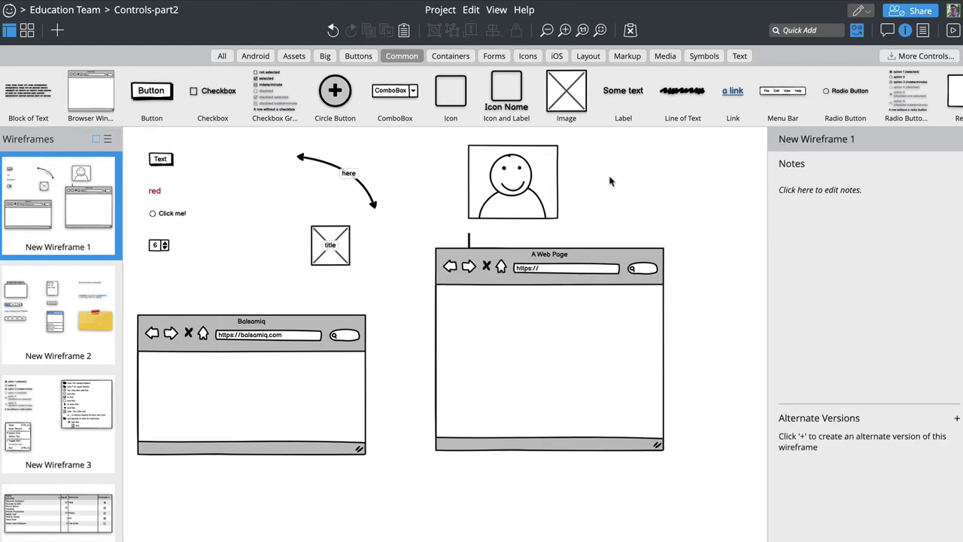
Open New Wireframe 2 and set the tab bar's selected tab to Two
left_click(73, 311)
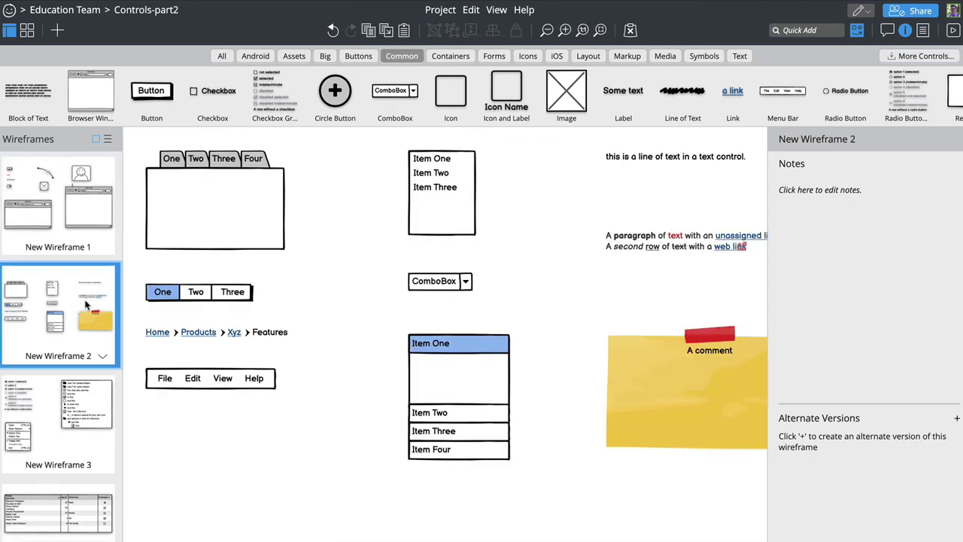
left_click(205, 205)
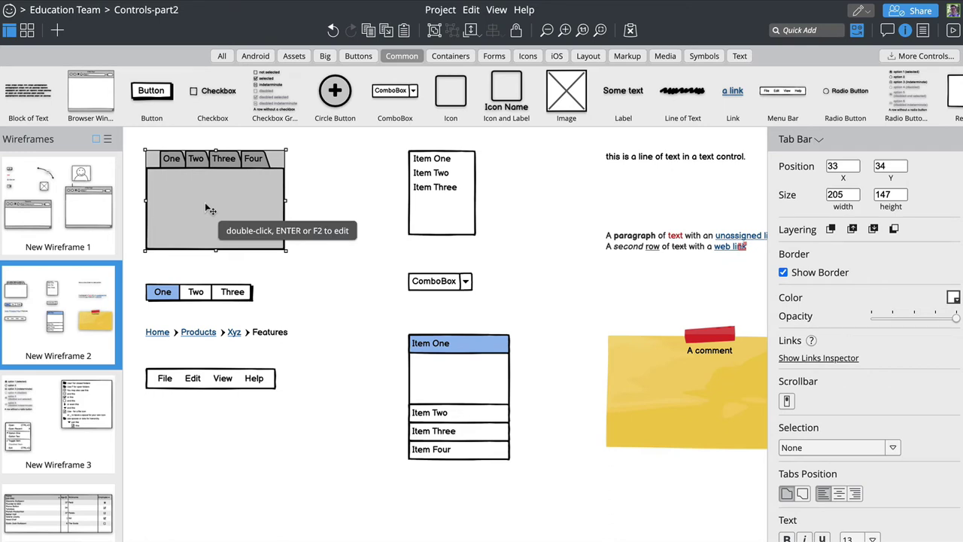
scroll(825, 346, "down", 1)
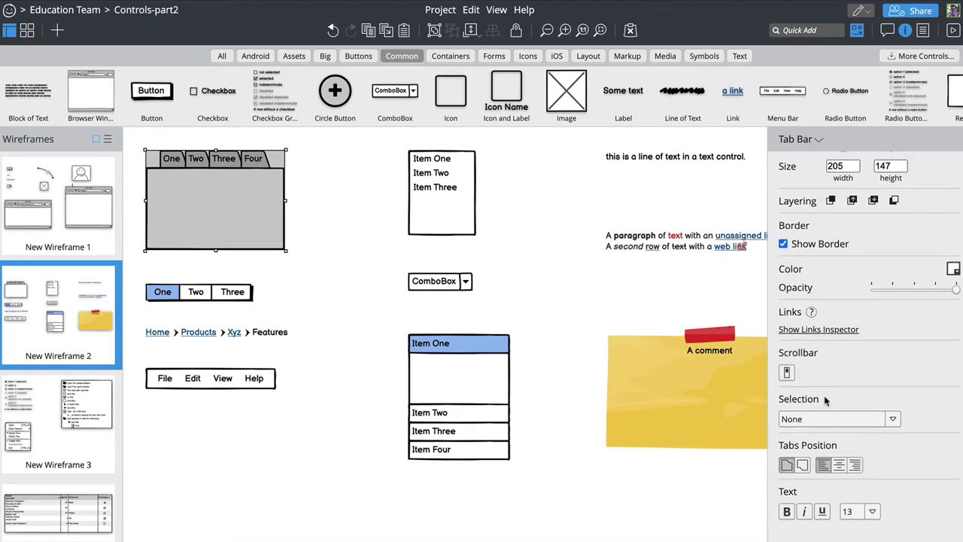
left_click(828, 427)
left_click(824, 458)
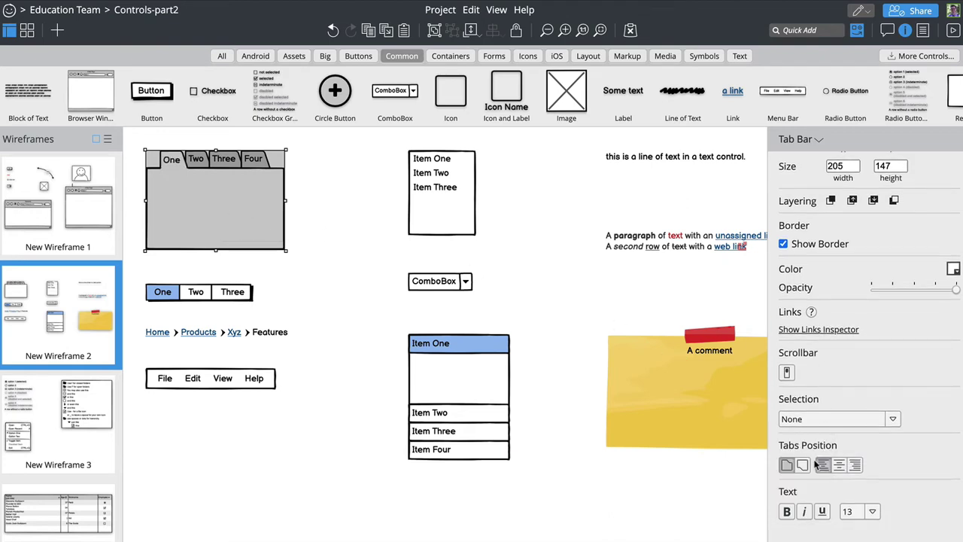
left_click(820, 422)
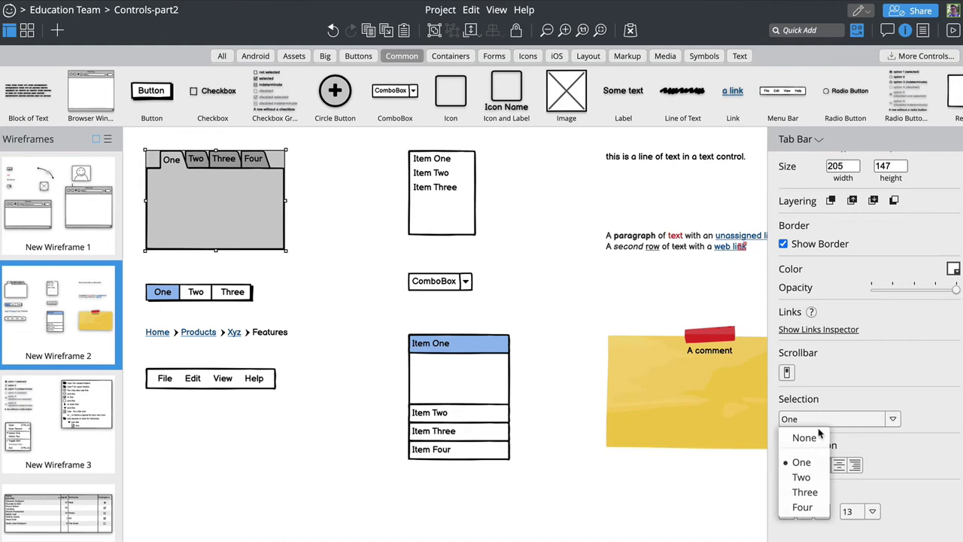
left_click(812, 478)
Replace the tab bar's labels with "a, b, c" and set its selected tab to a
double_click(234, 218)
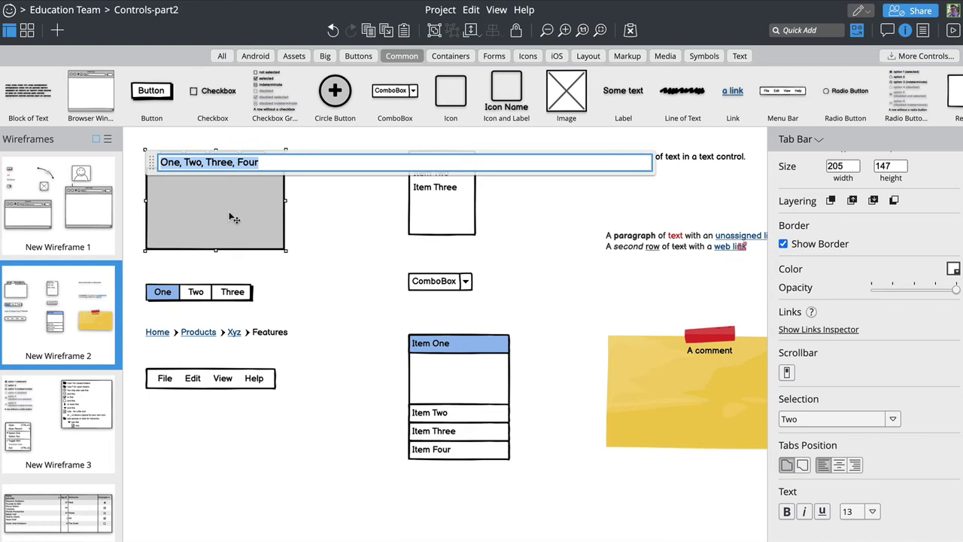
type("a, b, c")
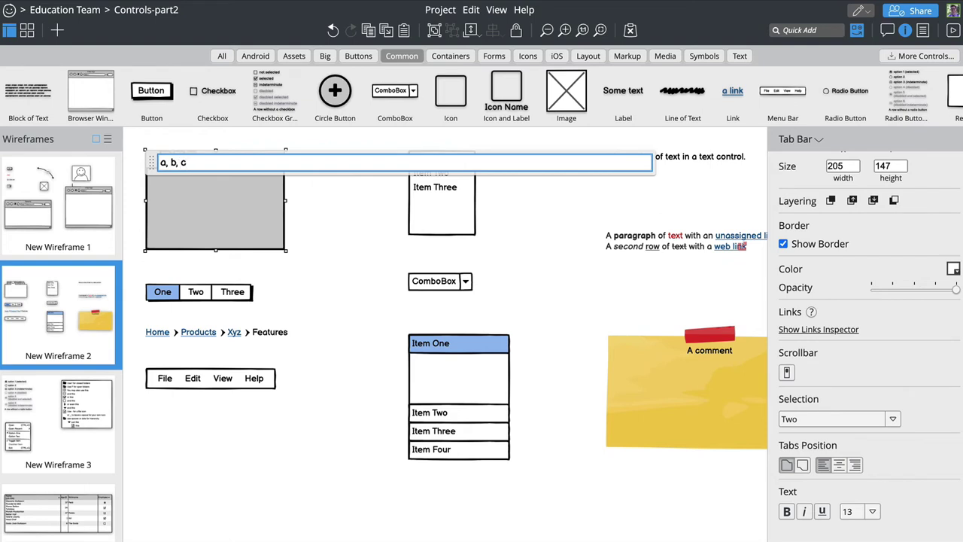
key("Return")
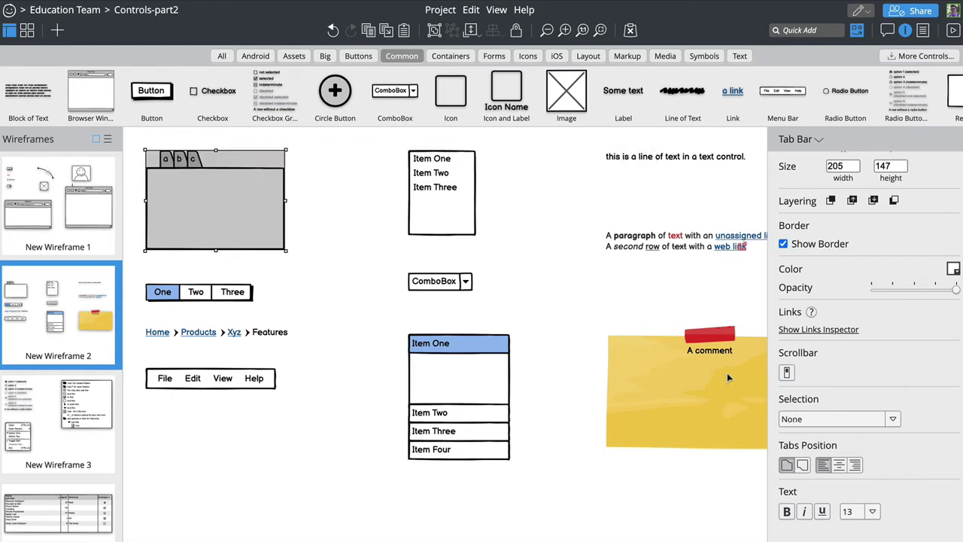
left_click(821, 419)
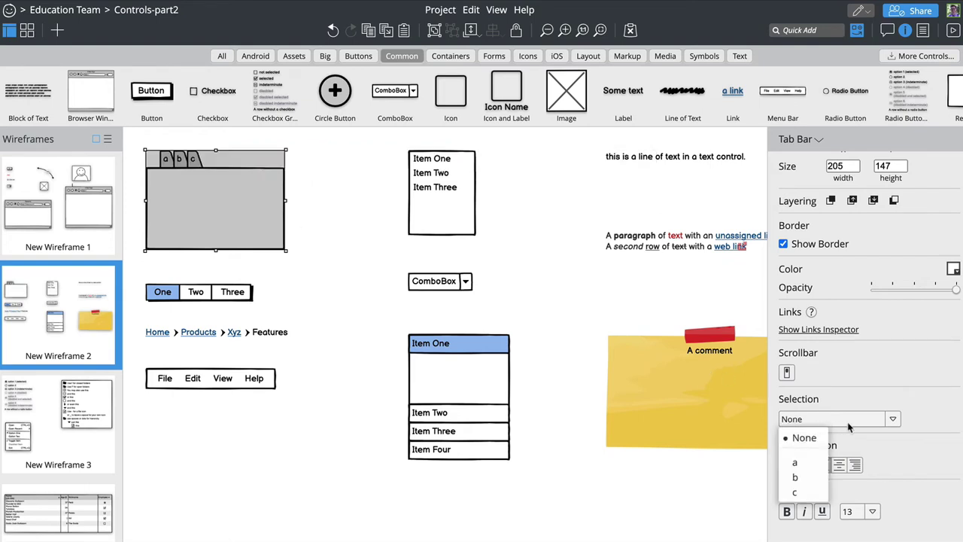
left_click(798, 464)
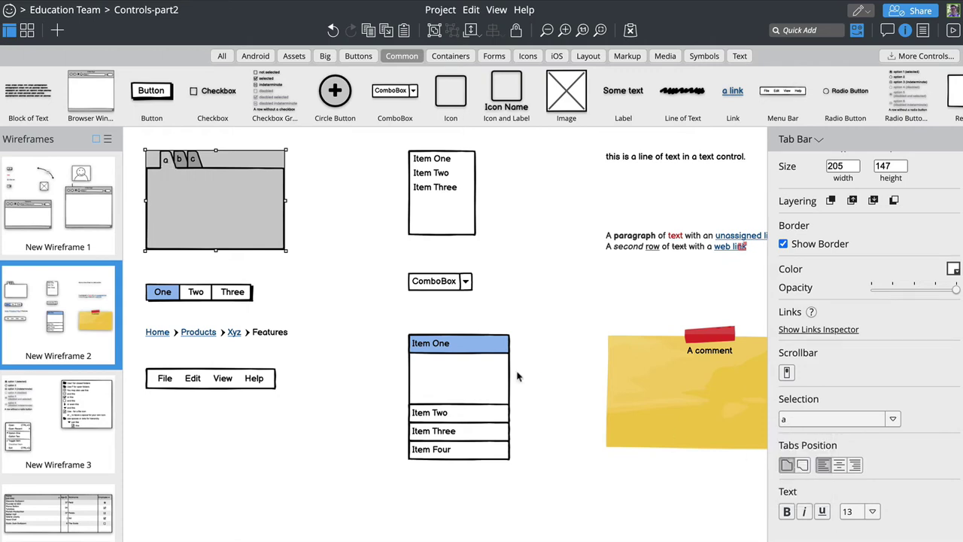
Relabel the button bar's items as "five, six, seven" and set its selection to six
left_click(239, 294)
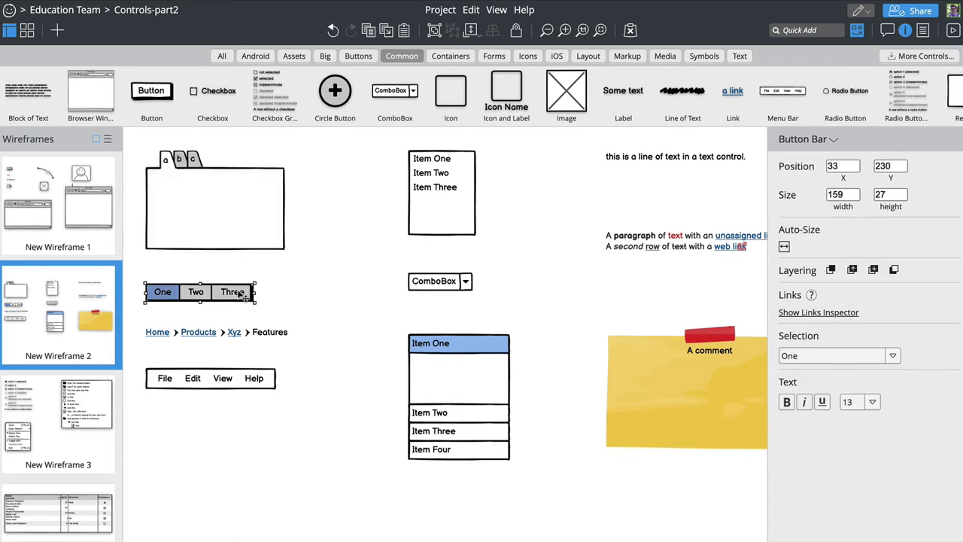
double_click(239, 294)
type("fi")
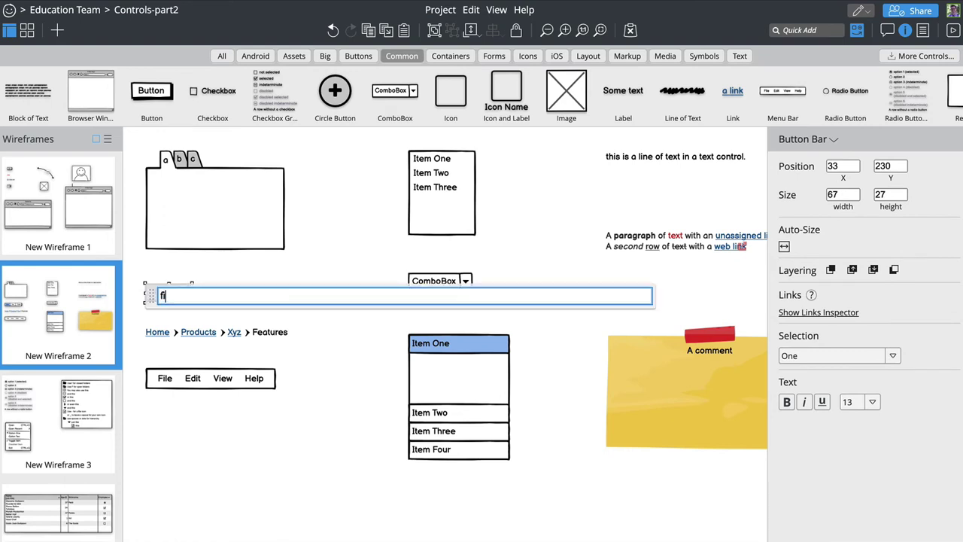
type("ve, six, sevn")
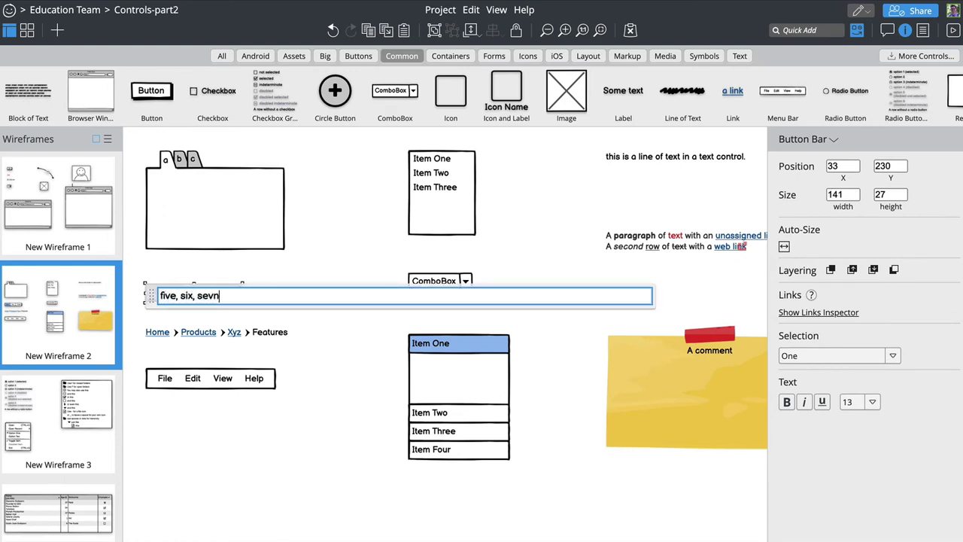
key("Return")
key("Return")
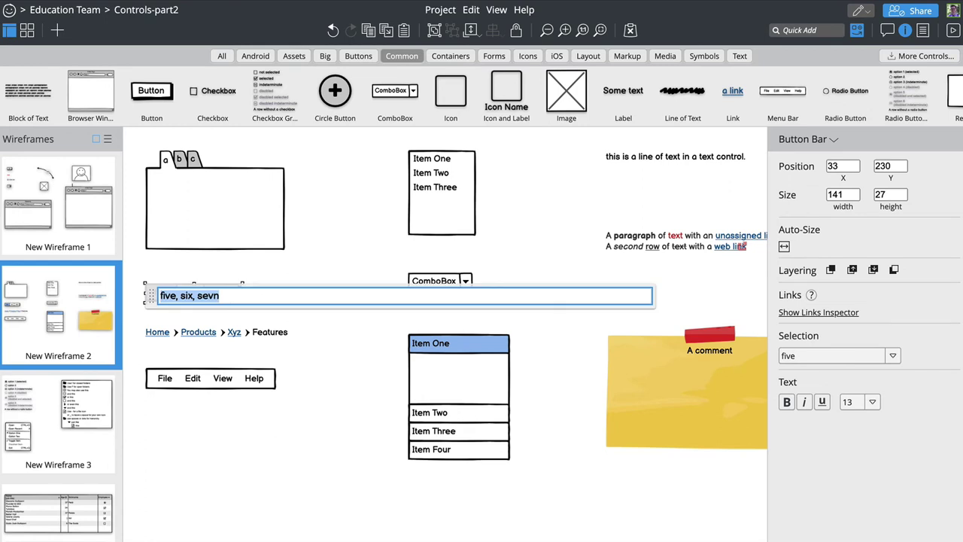
key("End")
key("Left")
type("e")
key("Return")
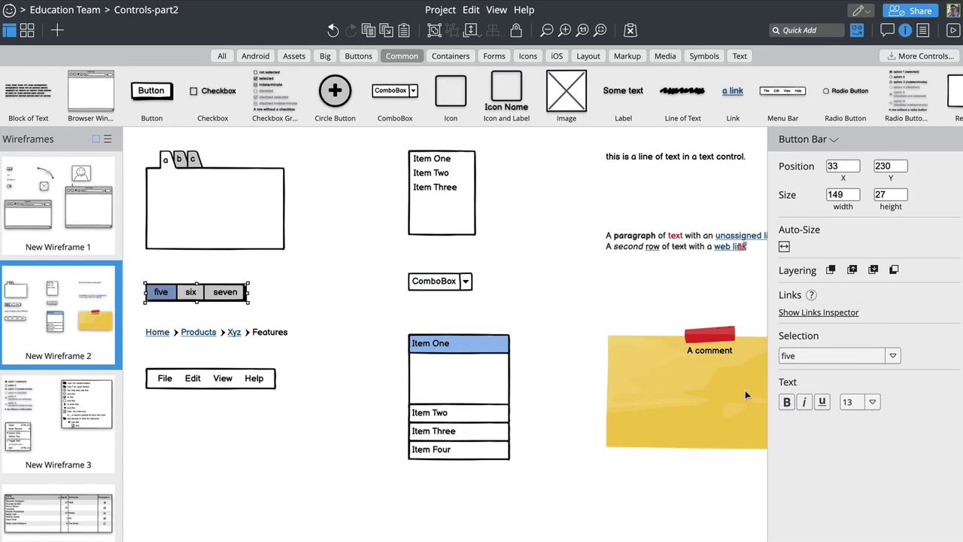
left_click(837, 360)
left_click(799, 415)
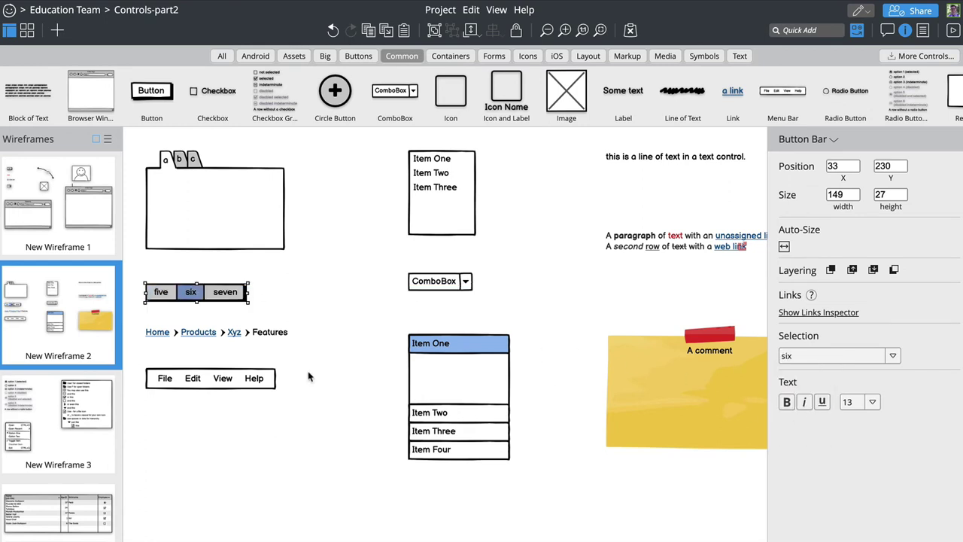
Replace the last breadcrumb, "Features", with "New page"
left_click(241, 338)
key("Return")
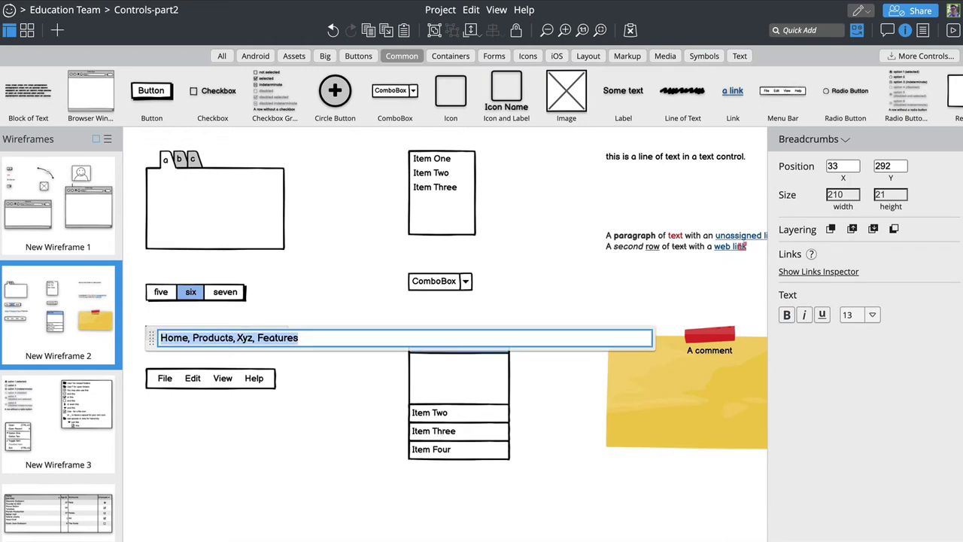
key("shift+Left")
key("shift+Left")
key("shift+Left")
key("shift+Left")
key("shift+Left")
key("shift+Left")
key("shift+Left")
key("shift+Left")
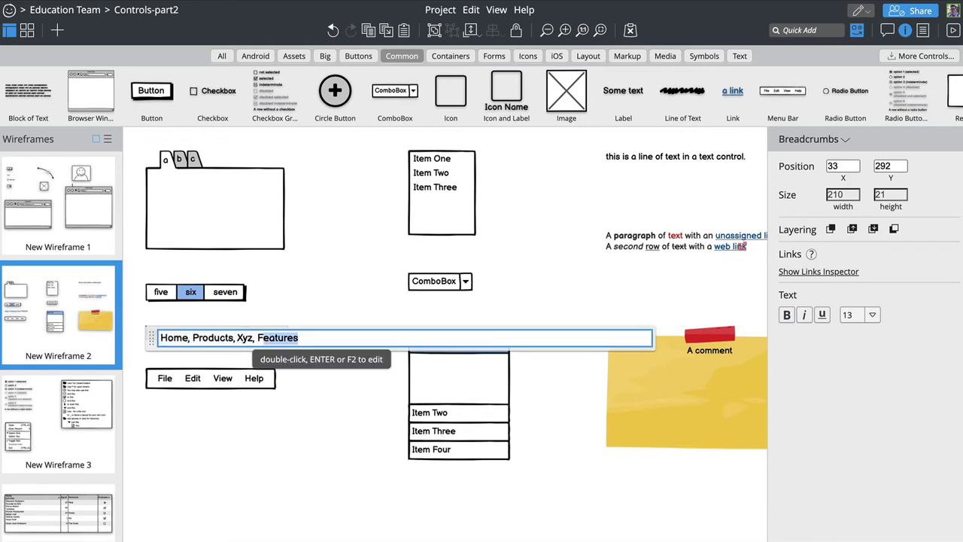
type("New page")
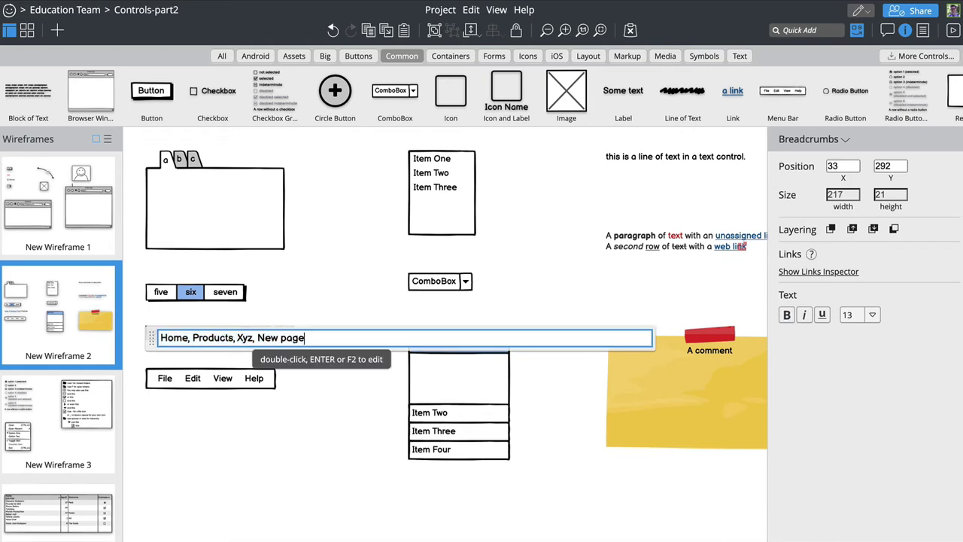
key("Return")
Insert a "Window" item between View and Help in the menu bar and deselect the control
left_click(222, 378)
key("Return")
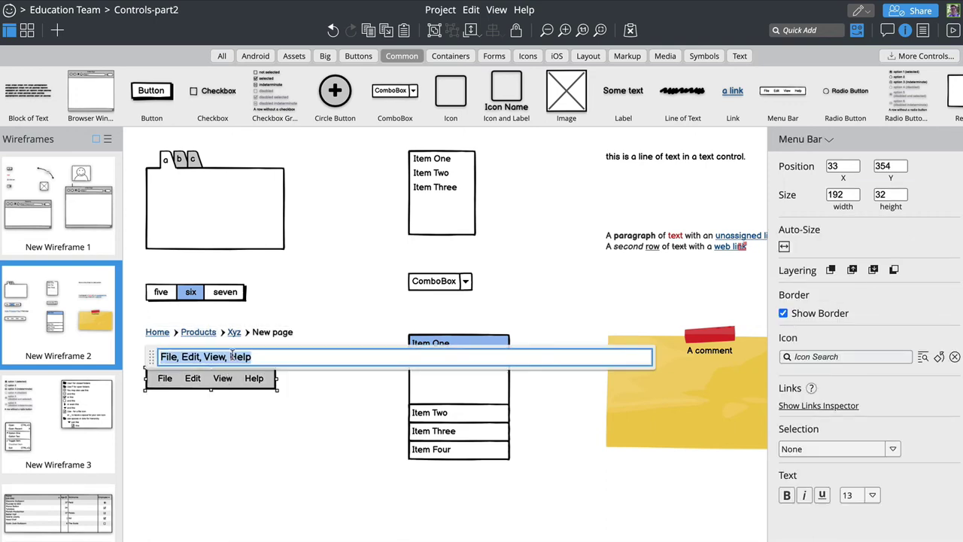
key("Right")
key("Left")
key("Left")
key("Left")
key("Left")
type("Window,")
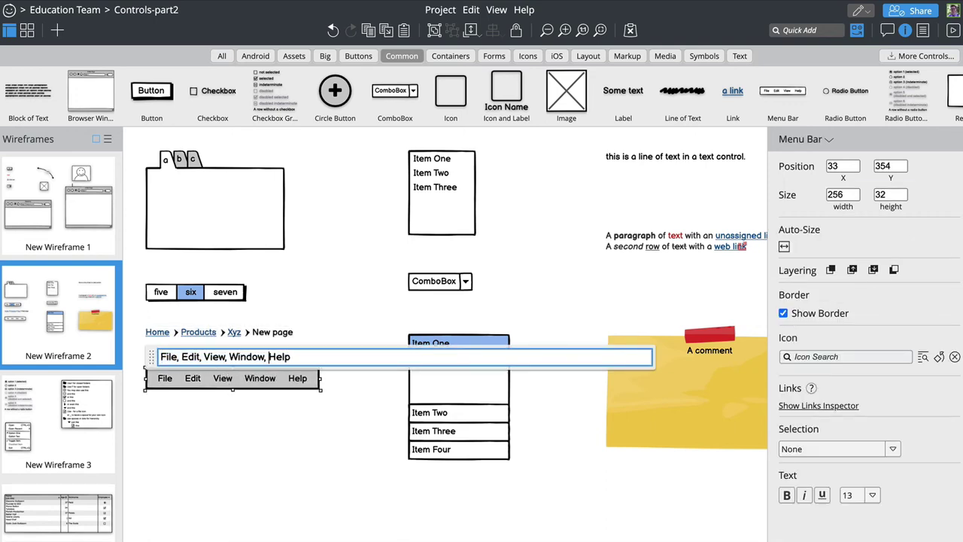
key("Return")
left_click(399, 232)
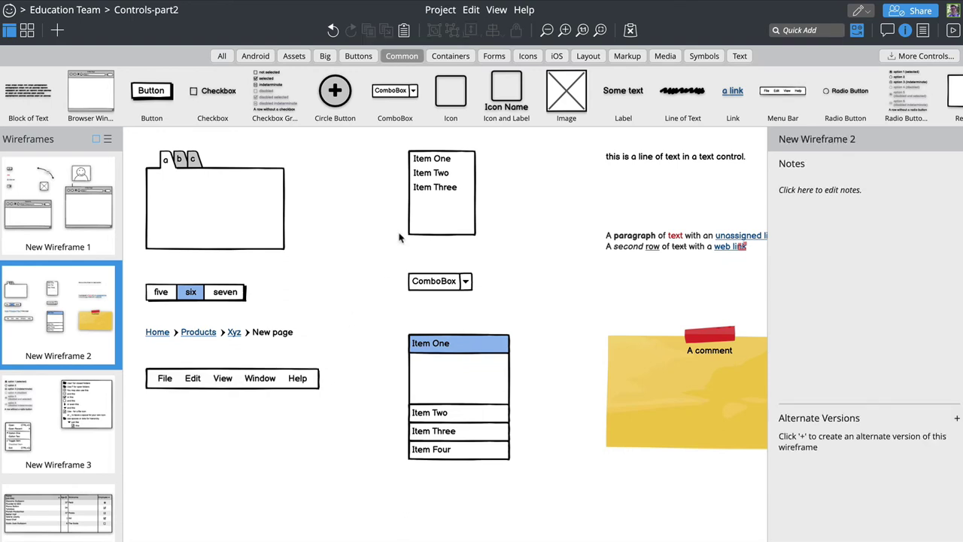
Check the list control's item text and set its selected item to Item Two
double_click(437, 189)
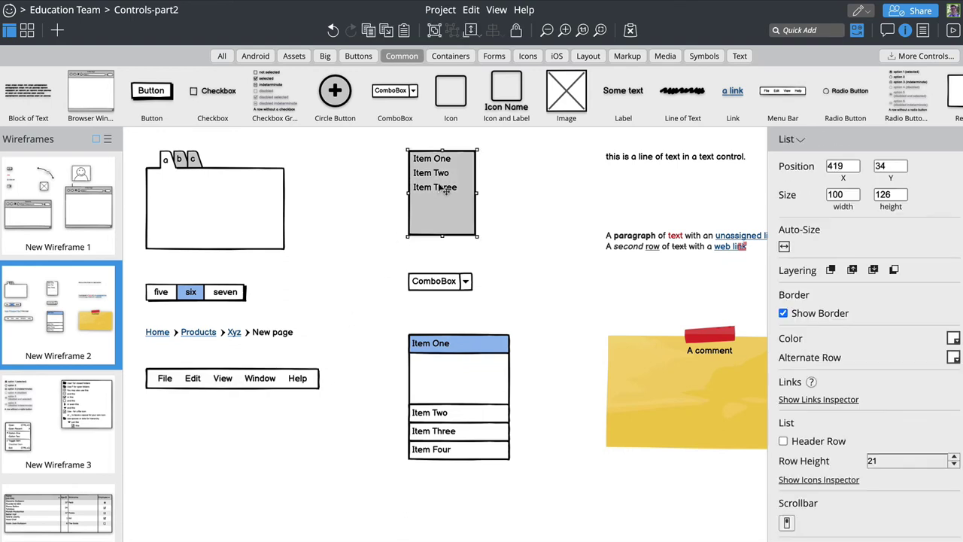
left_click(392, 201)
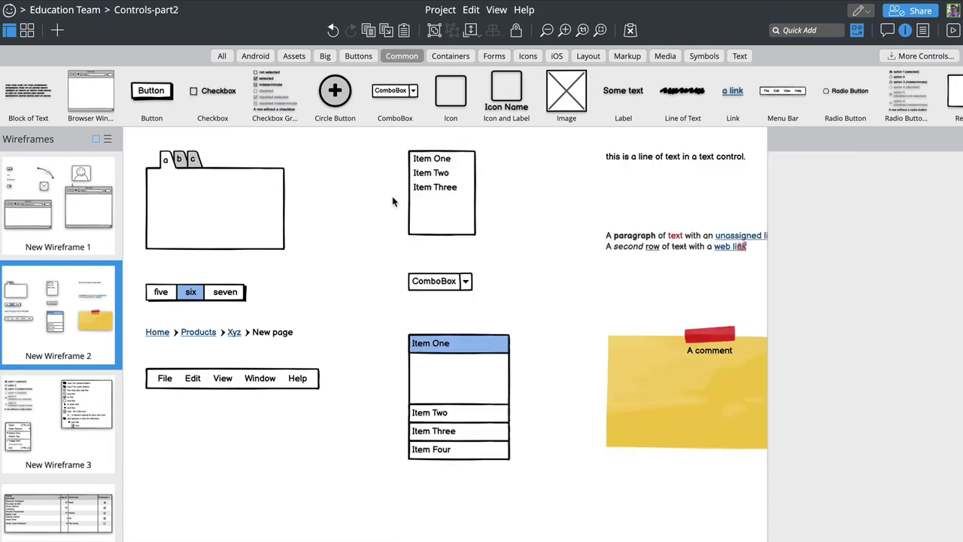
left_click(420, 203)
scroll(839, 408, "down", 3)
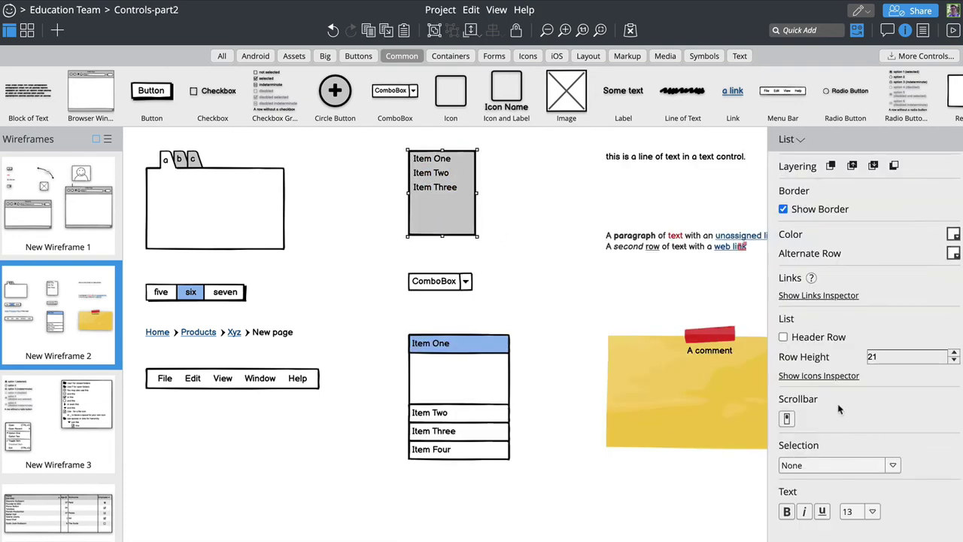
left_click(835, 464)
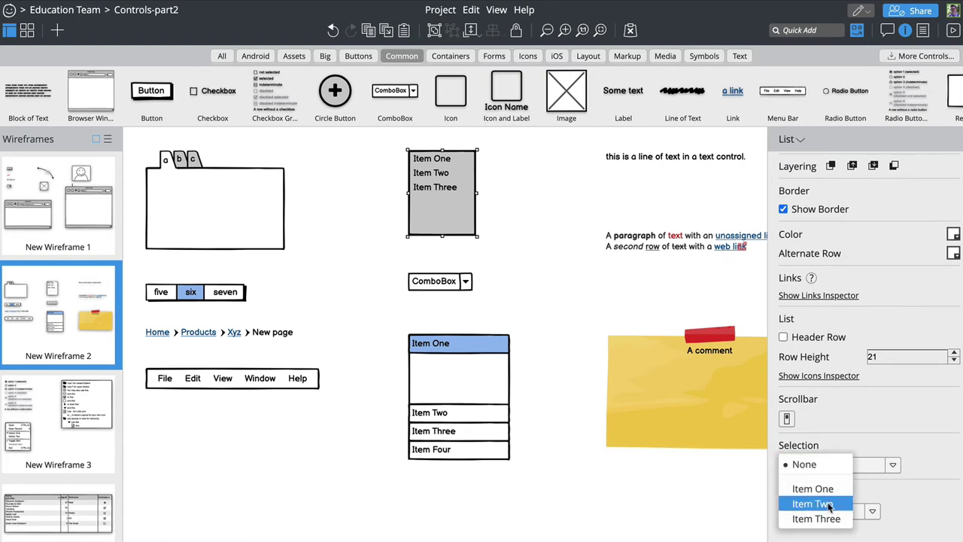
left_click(828, 504)
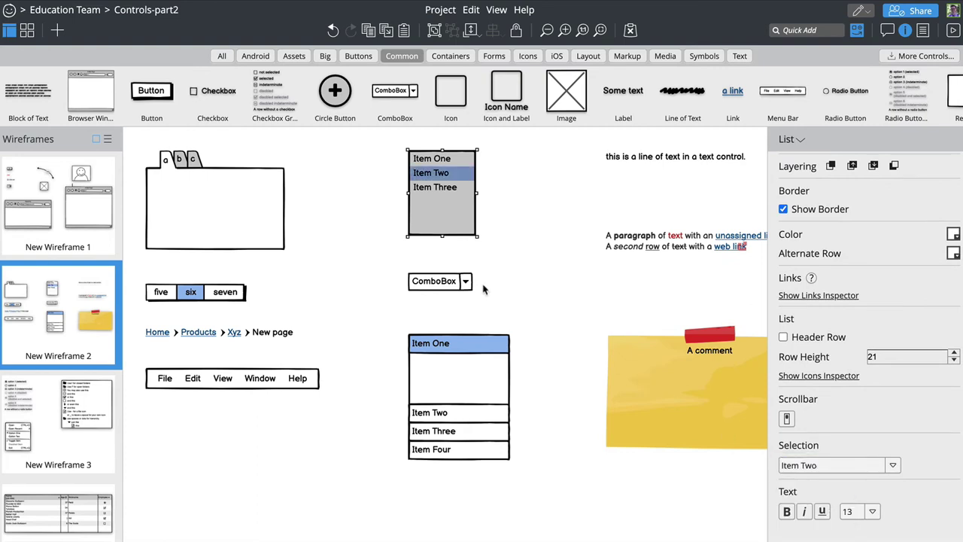
Add "option 1" and "option 2" on separate lines below the combo box's existing text
left_click(457, 281)
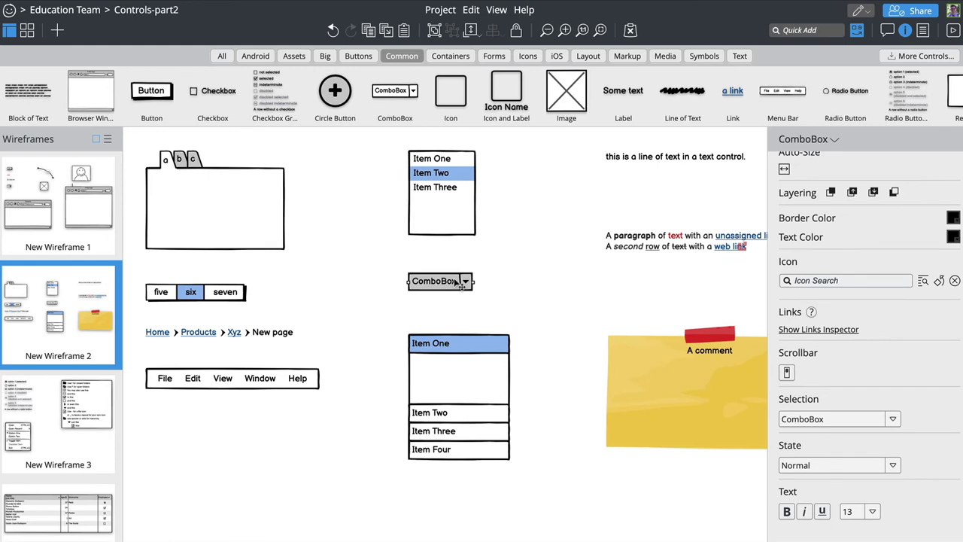
double_click(457, 281)
key("Right")
key("Return")
type("o")
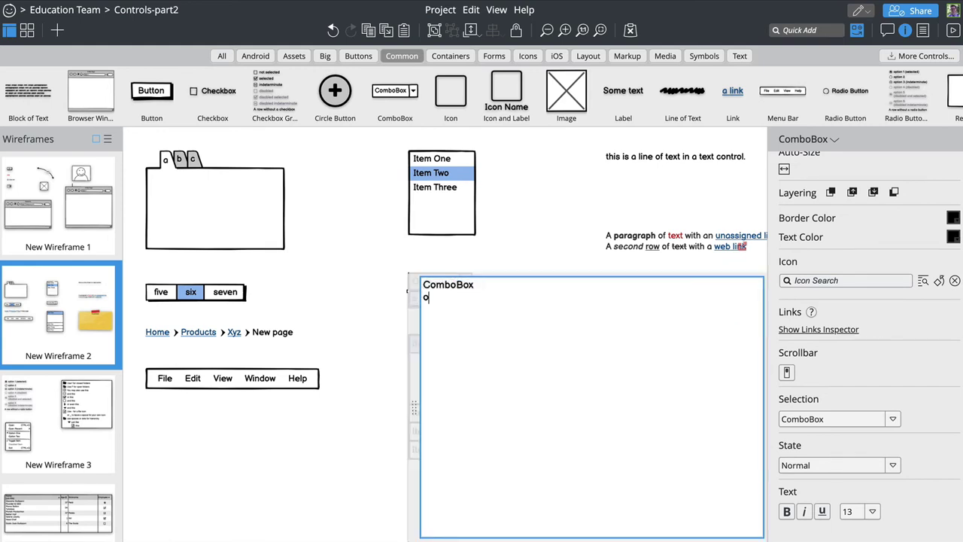
type("ption 1")
key("Return")
type("option 2")
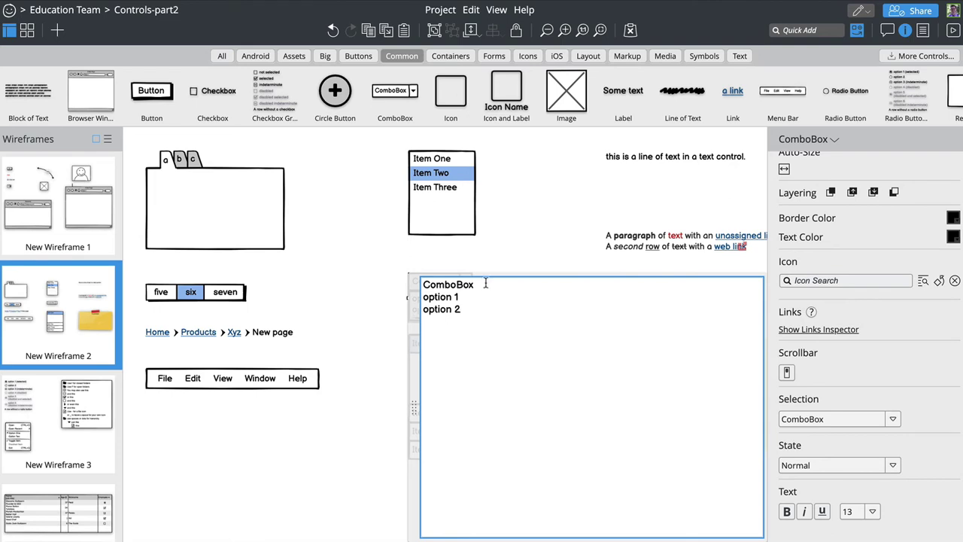
key("ctrl+Return")
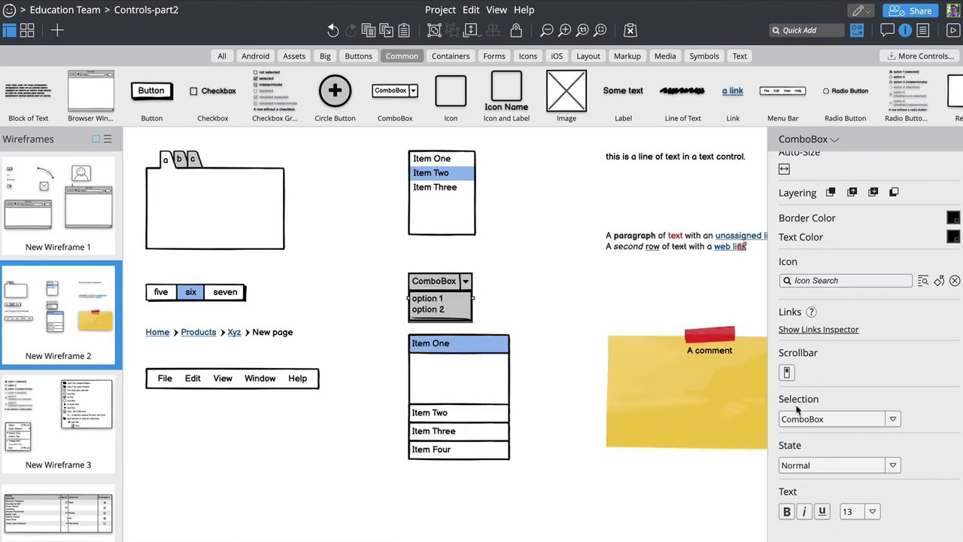
Set the combo box's selected item to option 1
left_click(820, 419)
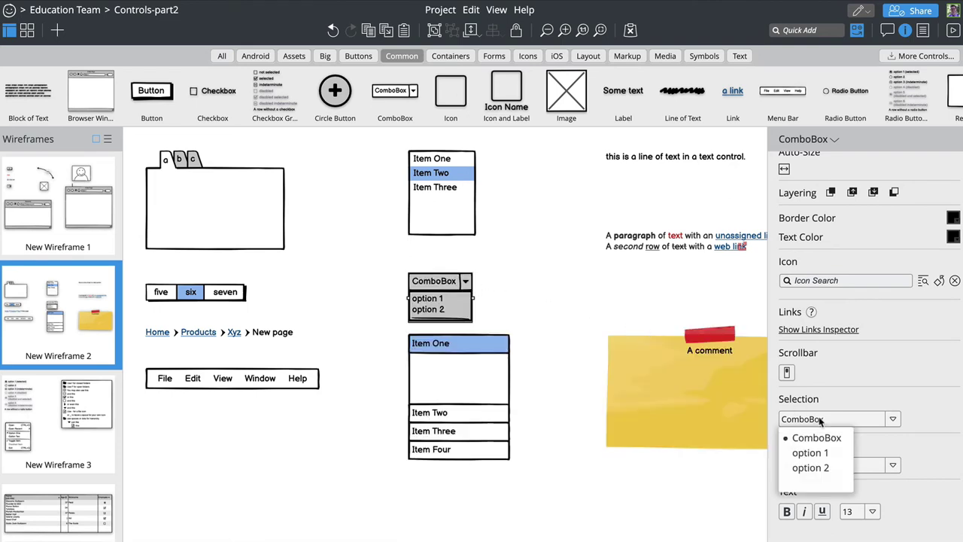
left_click(825, 418)
left_click(820, 419)
left_click(810, 452)
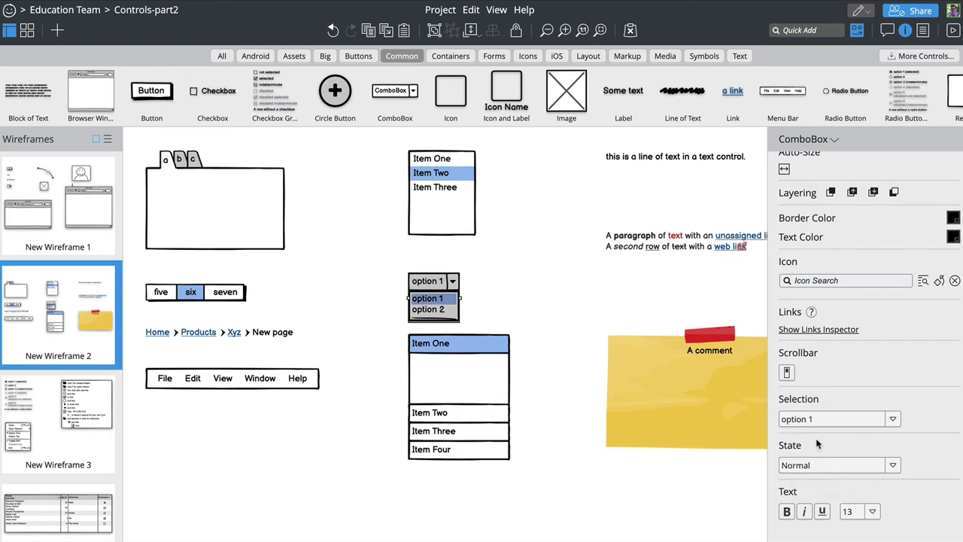
Try the combo box's Closed state and settle on Disabled and Closed
left_click(826, 466)
left_click(825, 487)
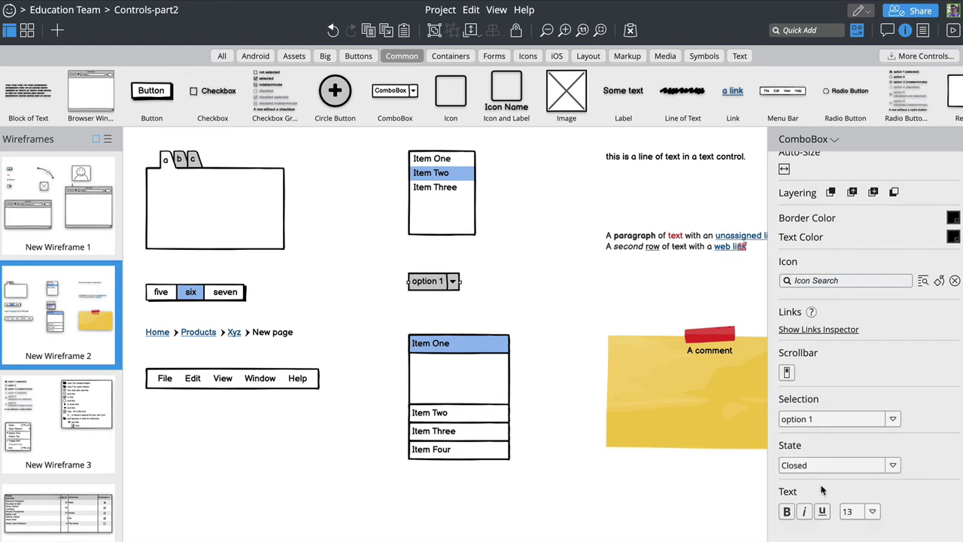
left_click(830, 465)
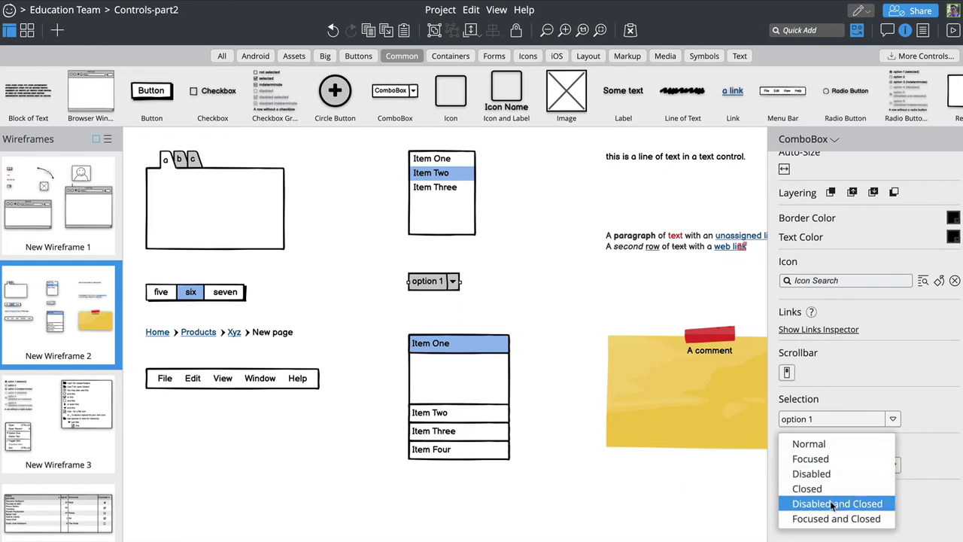
left_click(835, 503)
Check how sub-items are written in the accordion's text and set its selected item to Item Two
left_click(474, 361)
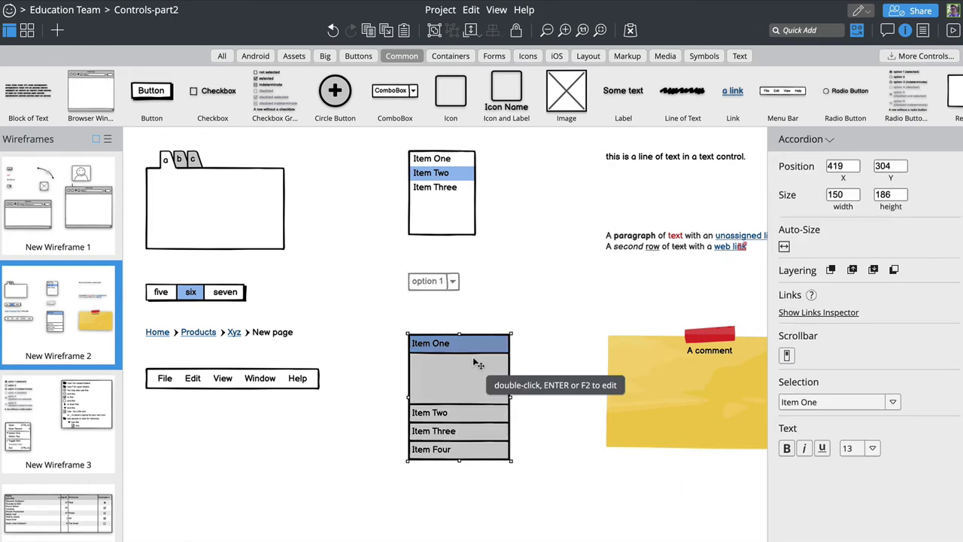
double_click(474, 363)
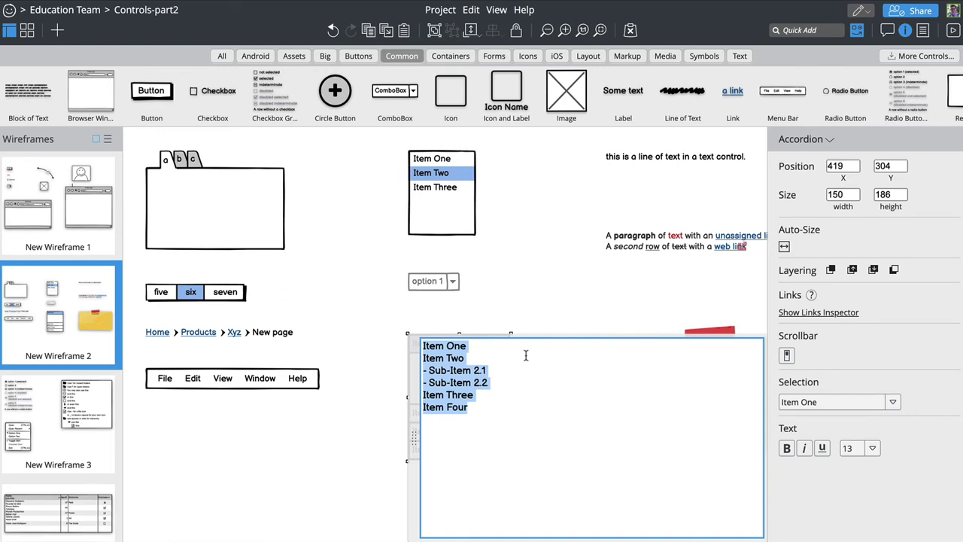
left_click(539, 302)
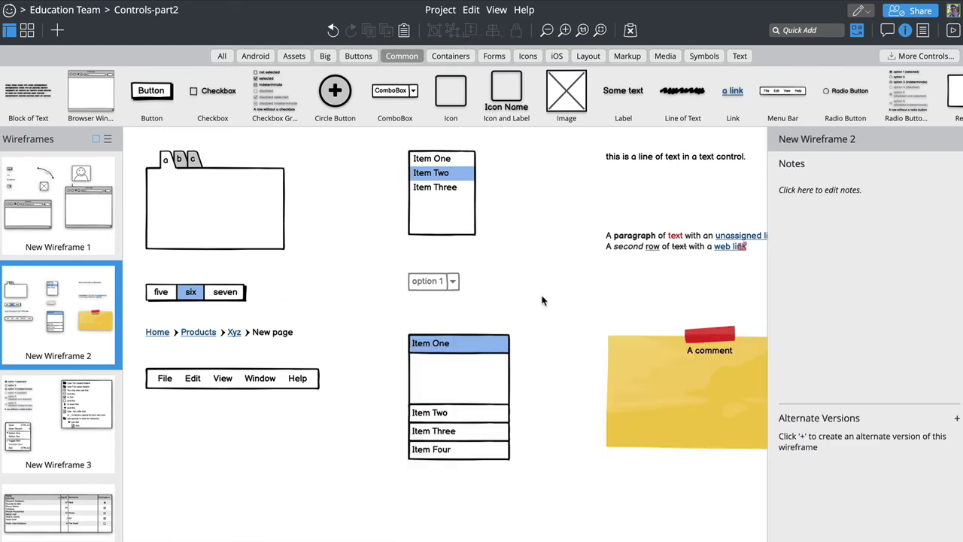
left_click(457, 386)
left_click(849, 401)
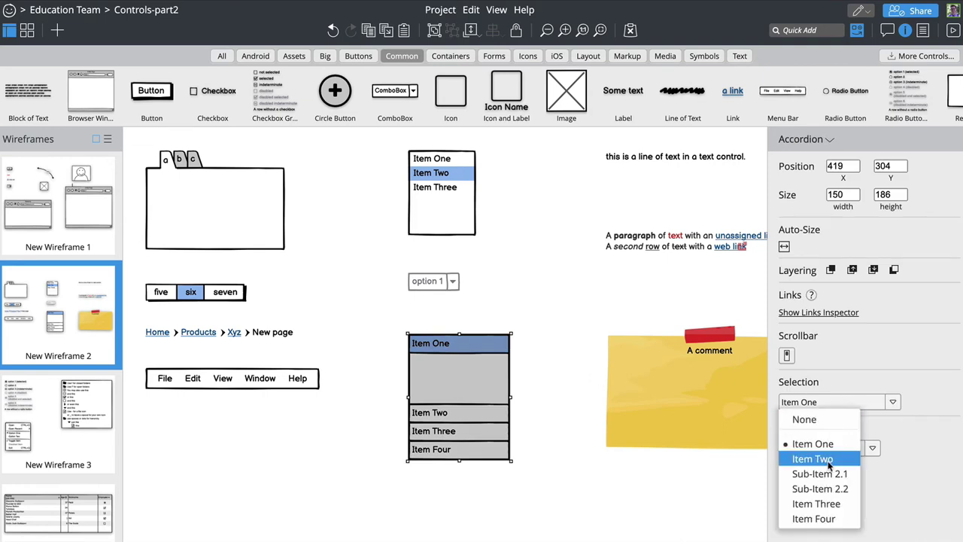
left_click(824, 458)
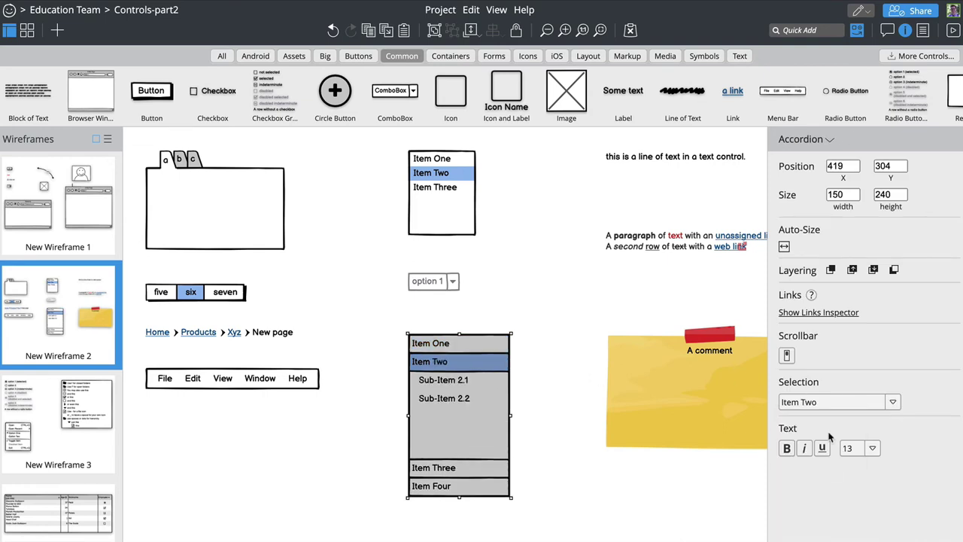
Set the accordion's selected item to Sub-Item 2.1
left_click(834, 402)
left_click(820, 471)
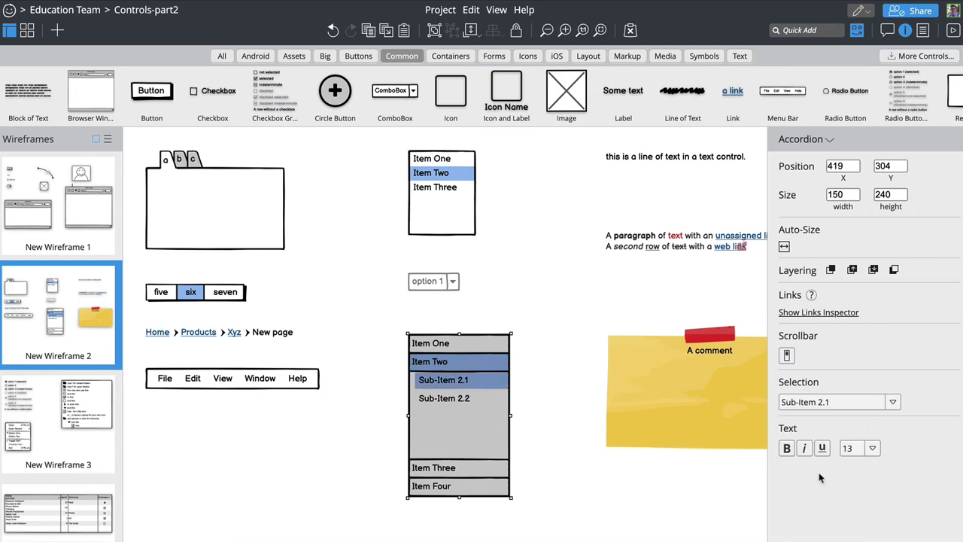
Examine the source text of the plain line of text and of the formatted paragraph below it
scroll(596, 328, "right", 5)
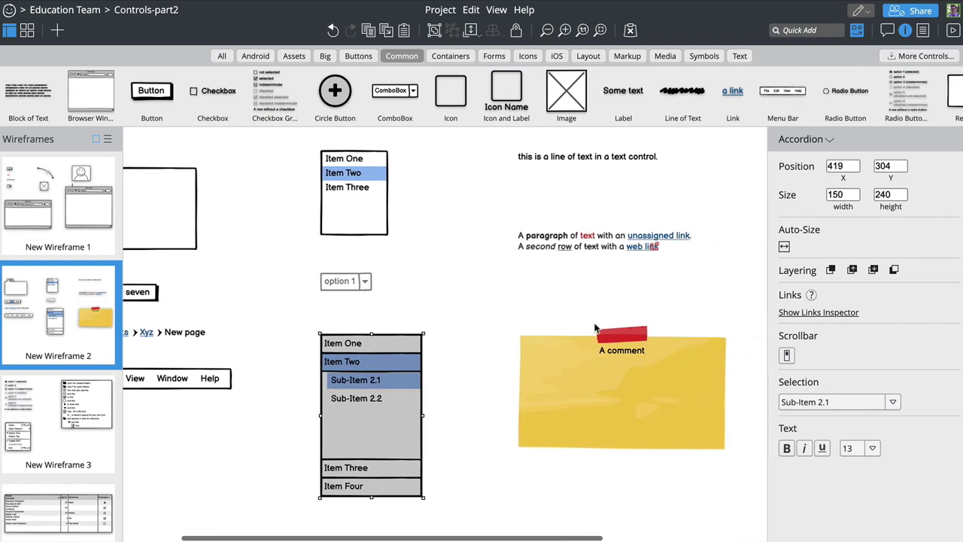
scroll(595, 328, "right", 3)
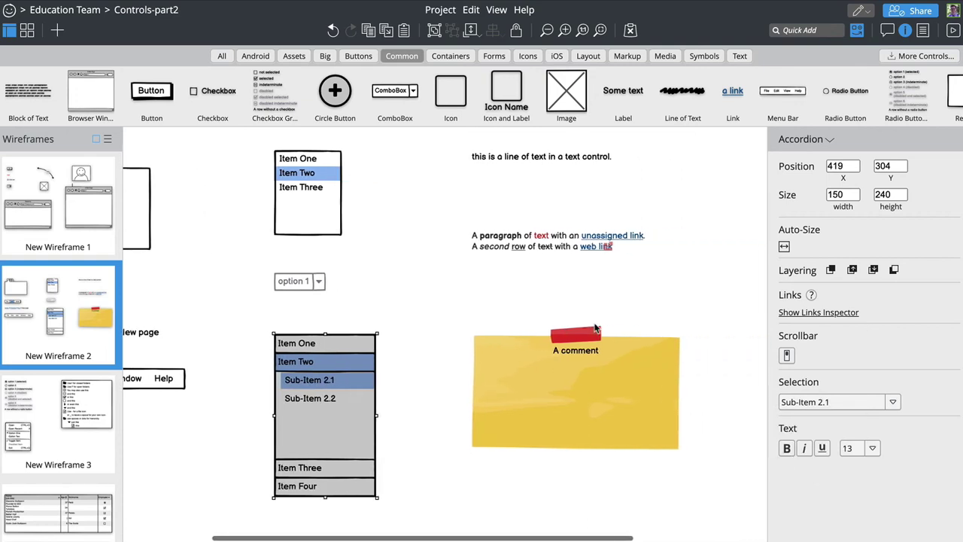
left_click(566, 165)
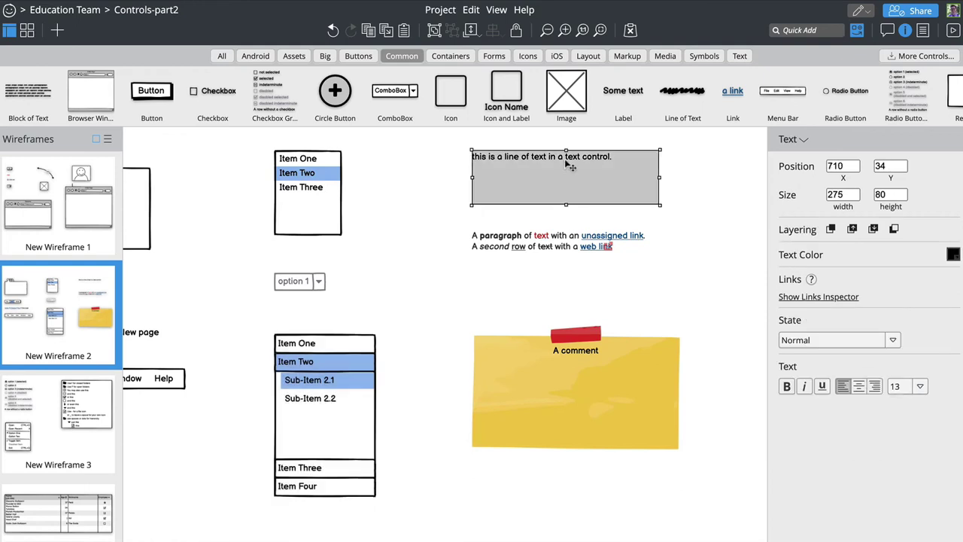
double_click(571, 166)
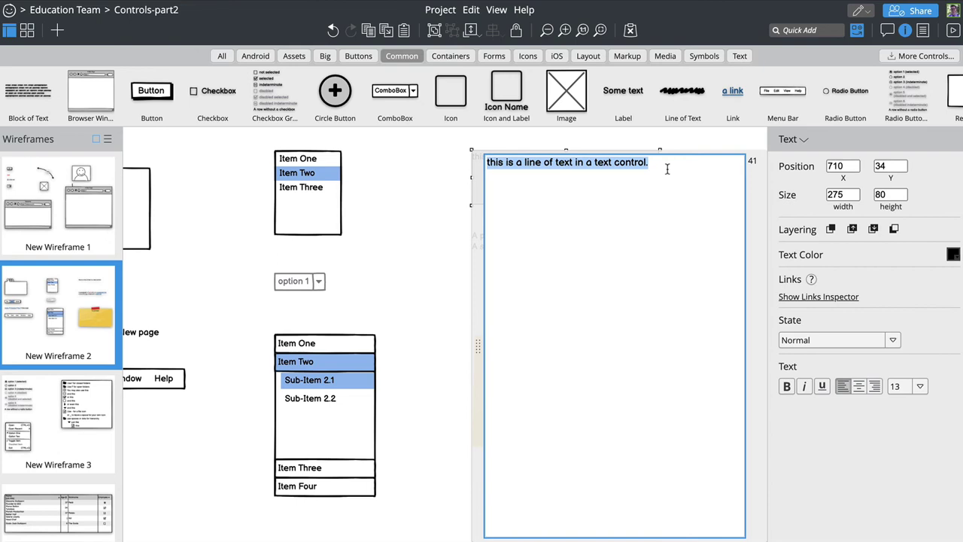
left_click(428, 174)
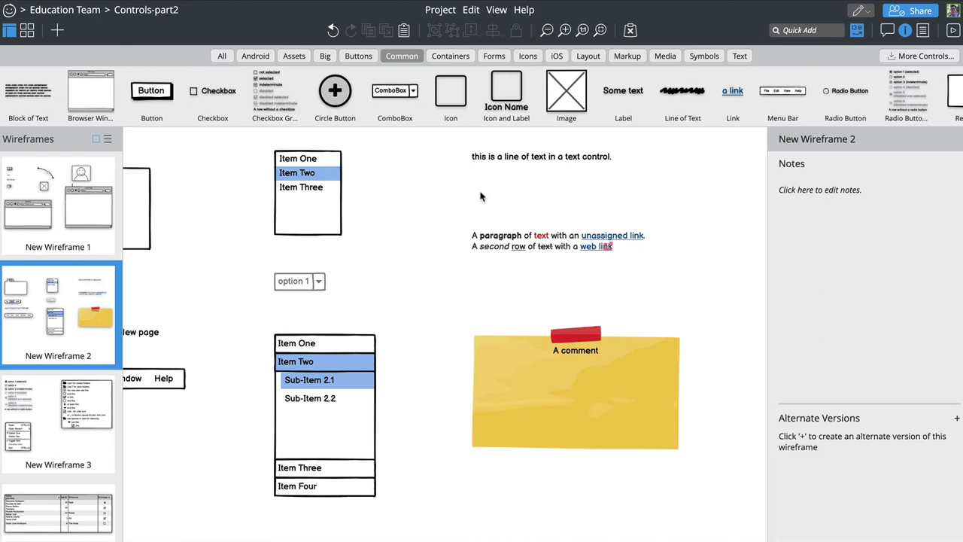
double_click(554, 239)
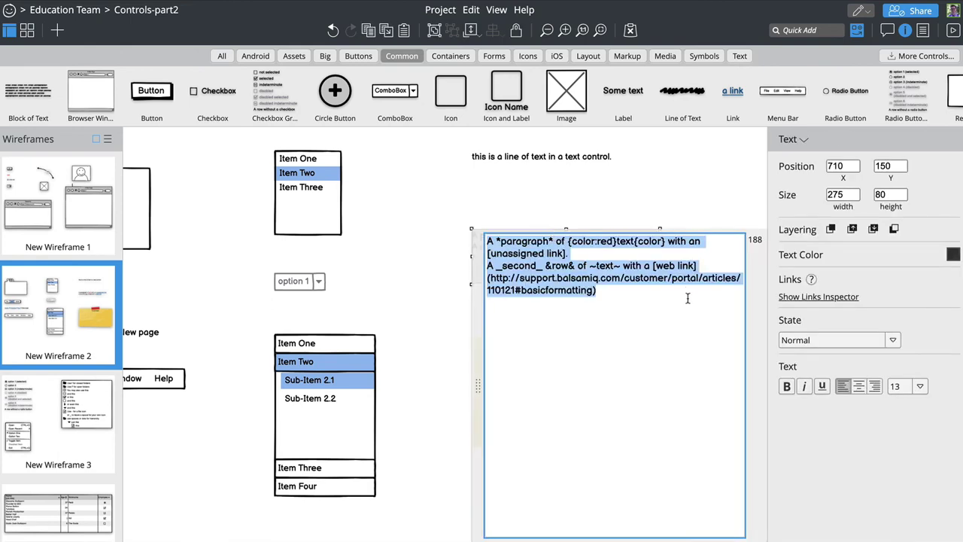
left_click(438, 267)
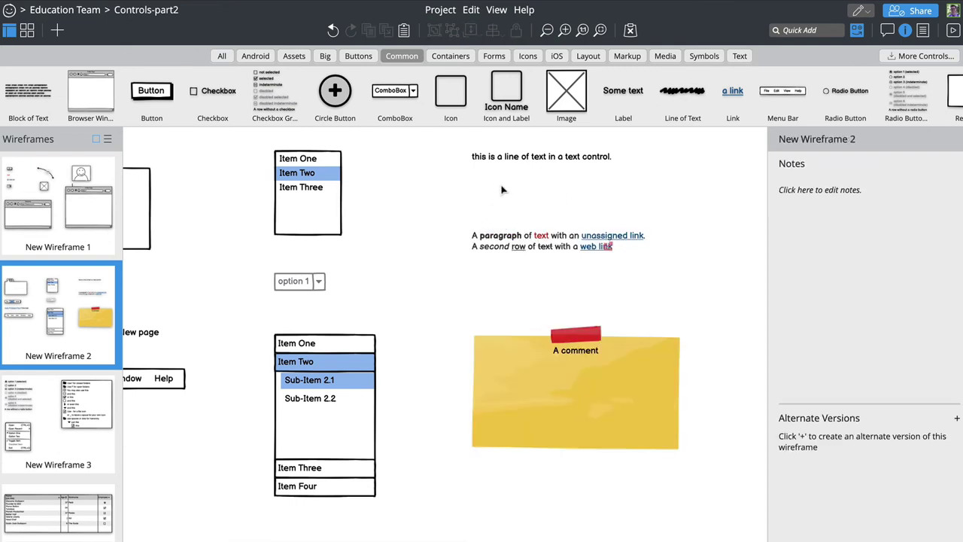
Make the word "text" after "line of" bold in the plain text control by enclosing it in asterisks
left_click(532, 162)
double_click(532, 162)
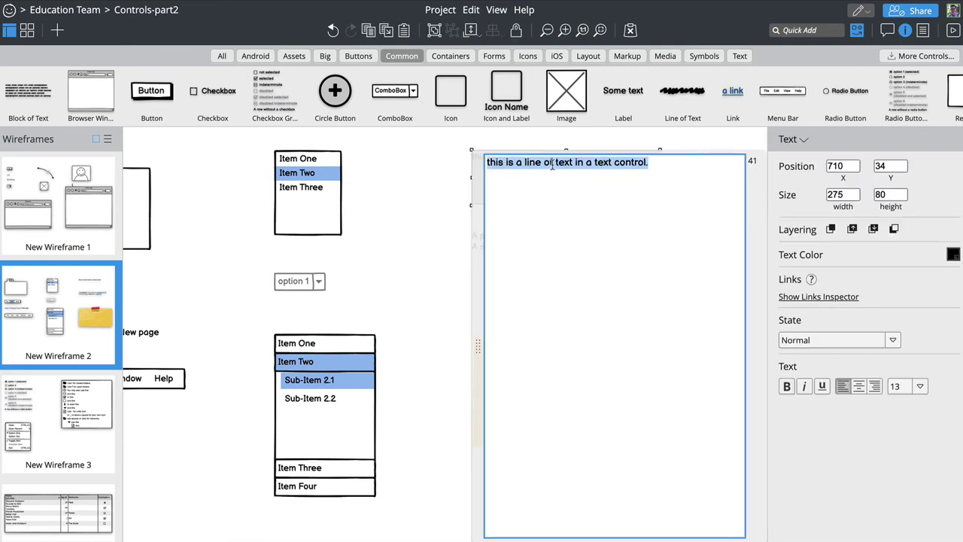
left_click(554, 163)
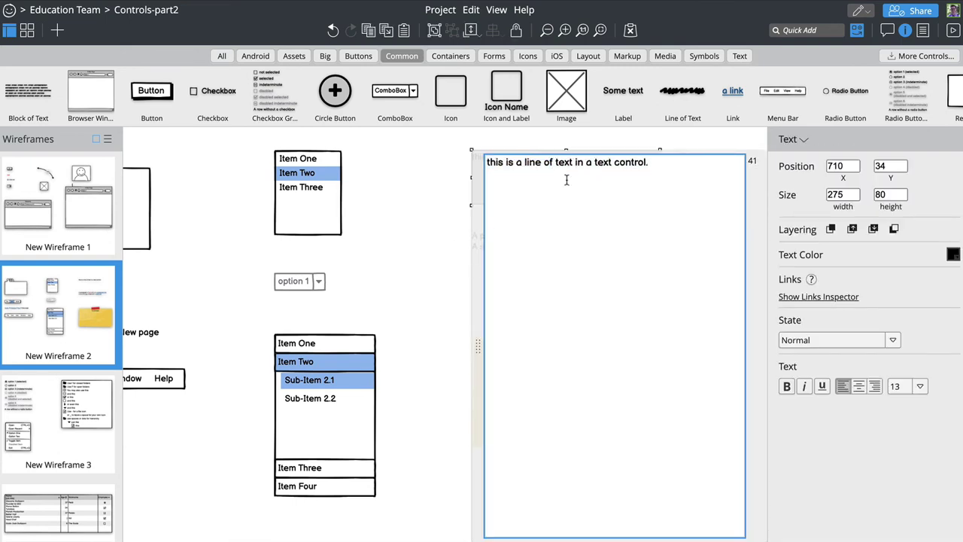
type("*")
key("Right")
key("Right")
key("Right")
key("Right")
type("*")
Turn "text control." at the end of the line into a link by enclosing it in square brackets
key("Right")
key("Right")
key("Right")
key("Right")
key("Right")
key("Right")
type("[]")
key("ctrl+Return")
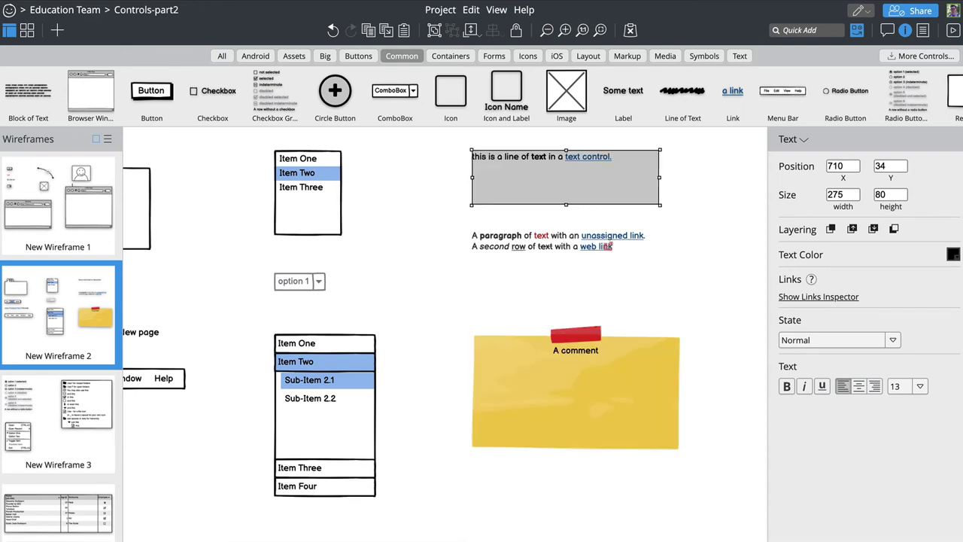
Copy the formatted paragraph's full markup and use it to replace the text of the yellow comment note
left_click(714, 228)
left_click(584, 245)
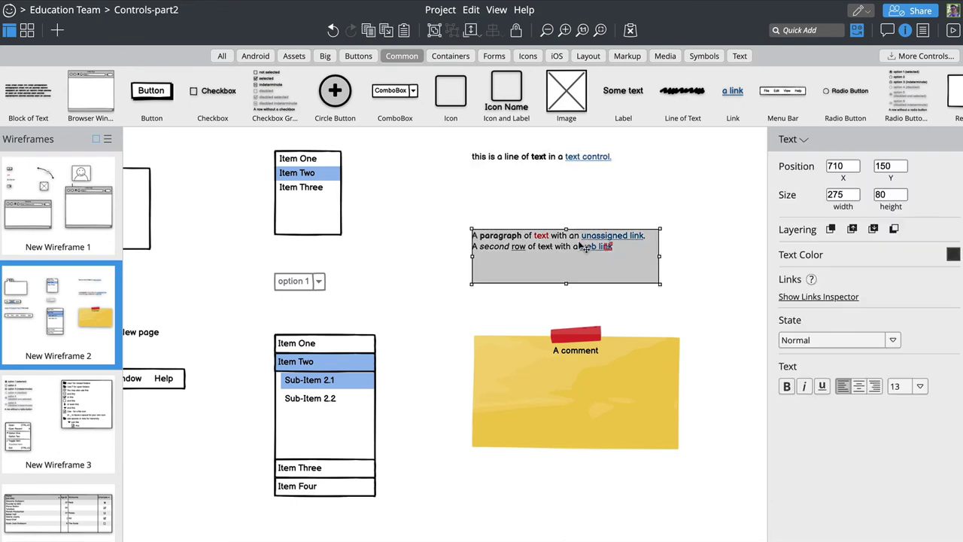
double_click(574, 242)
key("ctrl+Return")
double_click(584, 365)
type("A *paragraph* of {color:red}text{color} with an [unassigned link]. A _second_ &row& of ~text~ with a [web link|http://support.balsamiq.com/customer/portal/articles/1101214#basicformatting]")
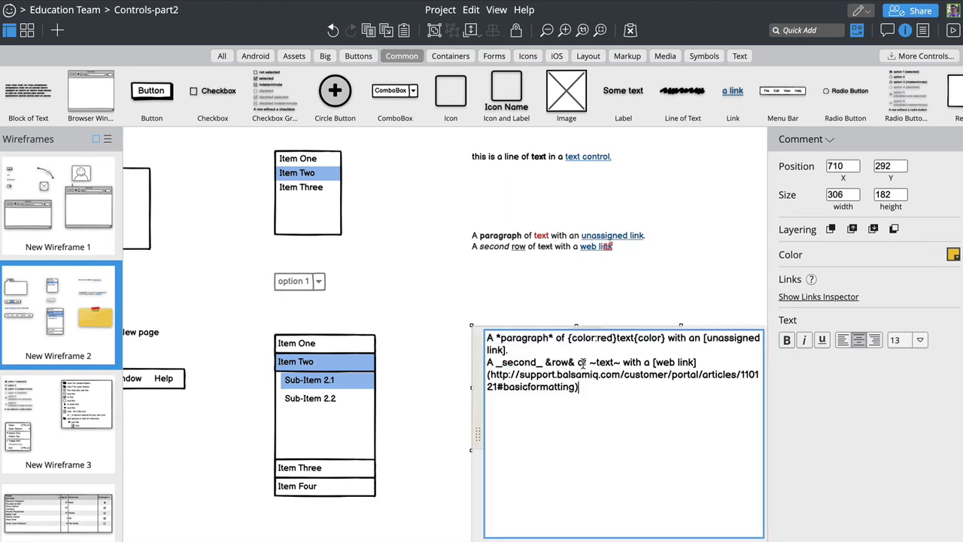
key("ctrl+Return")
left_click(741, 294)
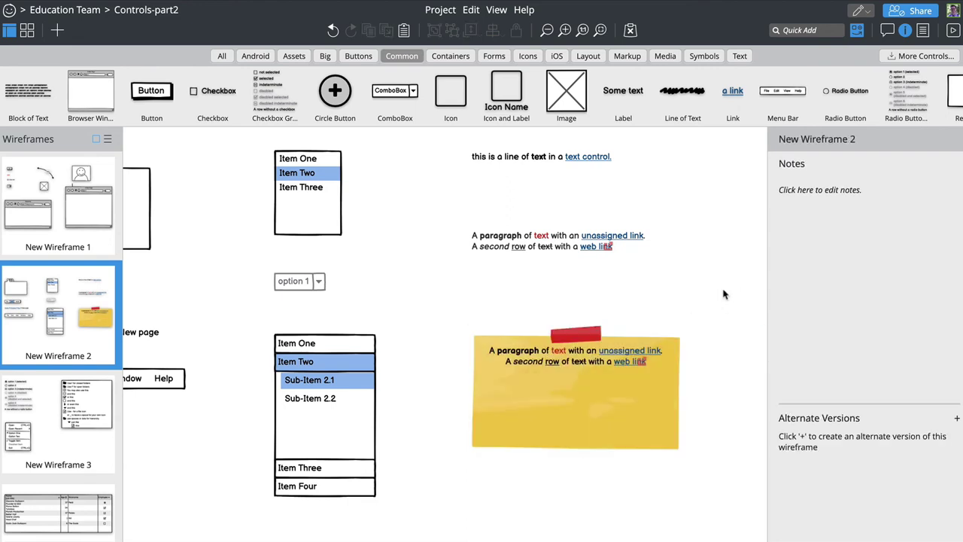
Open New Wireframe 3 and examine how the radio button group's option states are written in its text
left_click(54, 422)
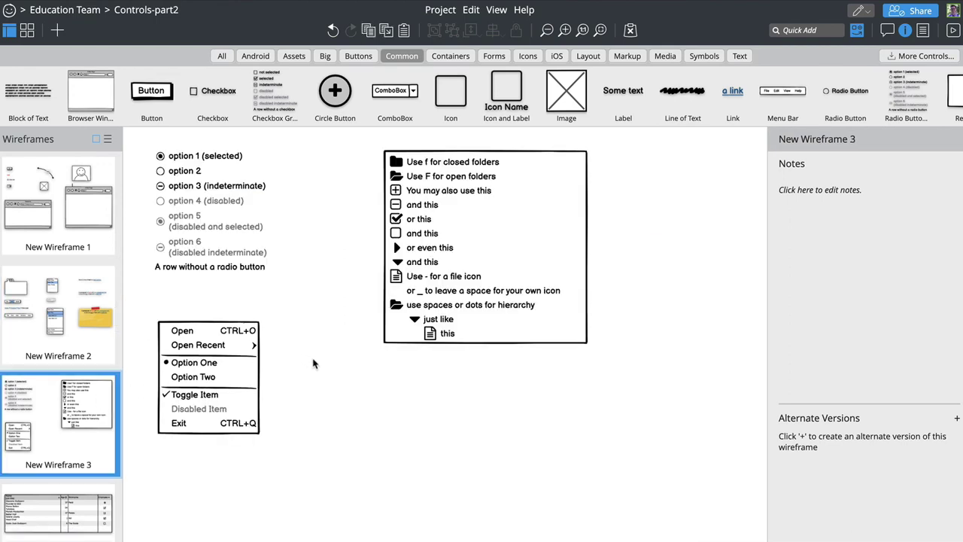
left_click(223, 239)
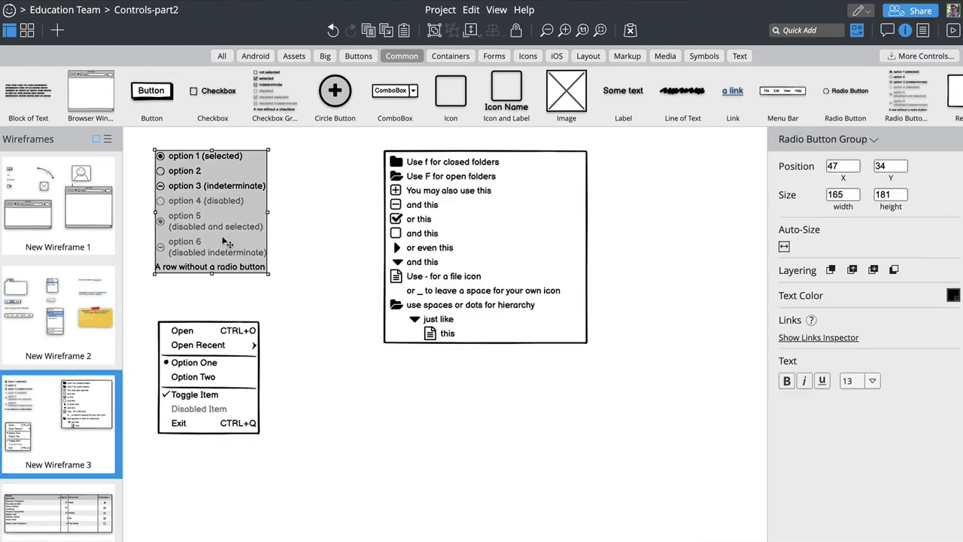
left_click(451, 271)
left_click(217, 398)
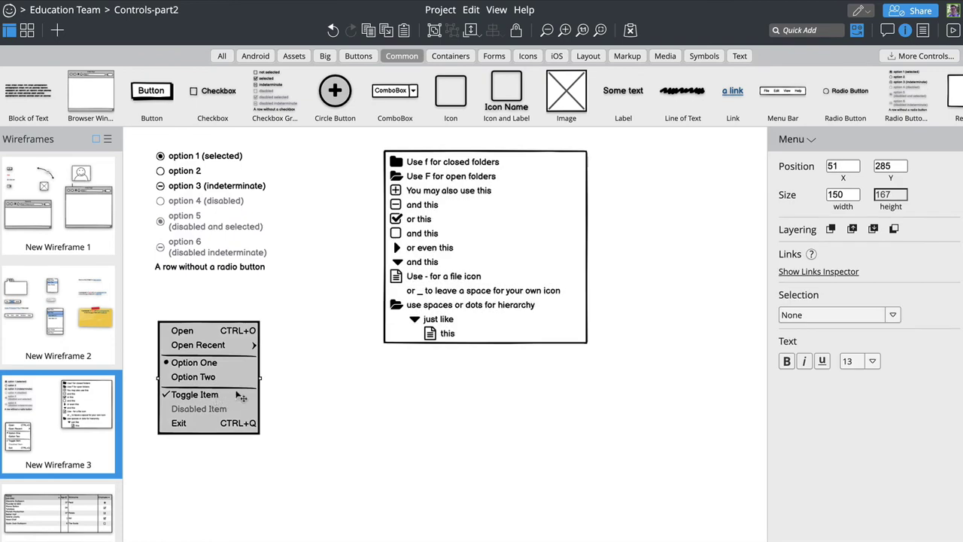
left_click(308, 388)
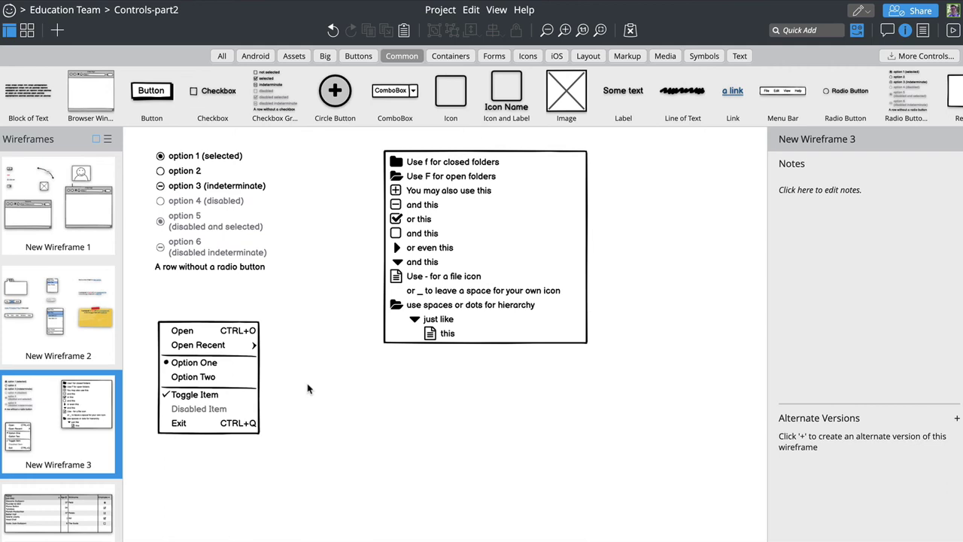
double_click(230, 237)
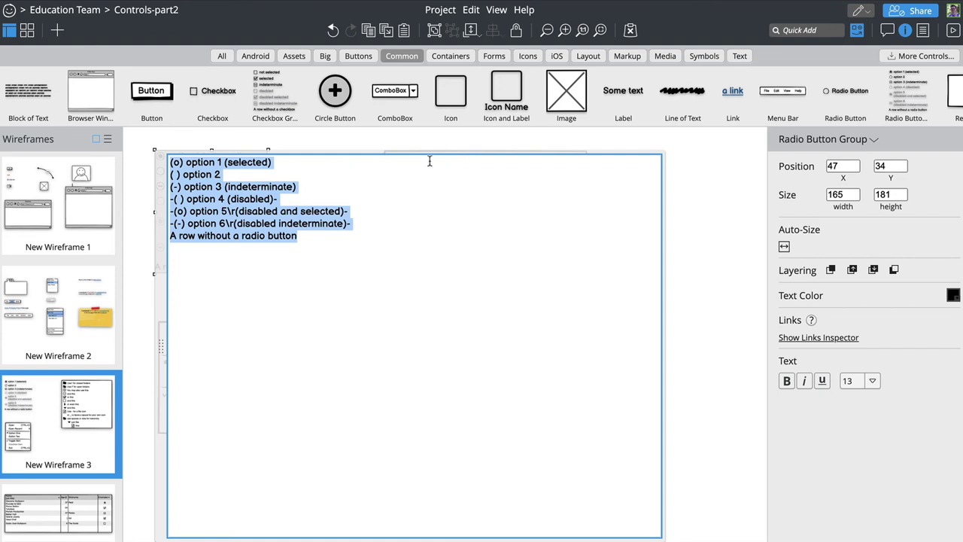
left_click(687, 211)
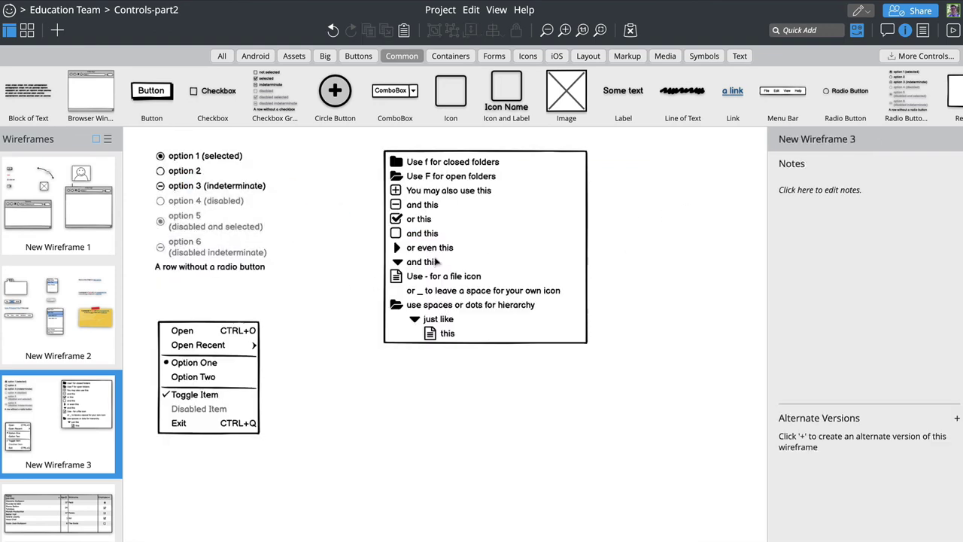
Examine the markup for icons and hierarchy in the tree pane's text and for items and separators in the menu's text
left_click(476, 252)
double_click(476, 252)
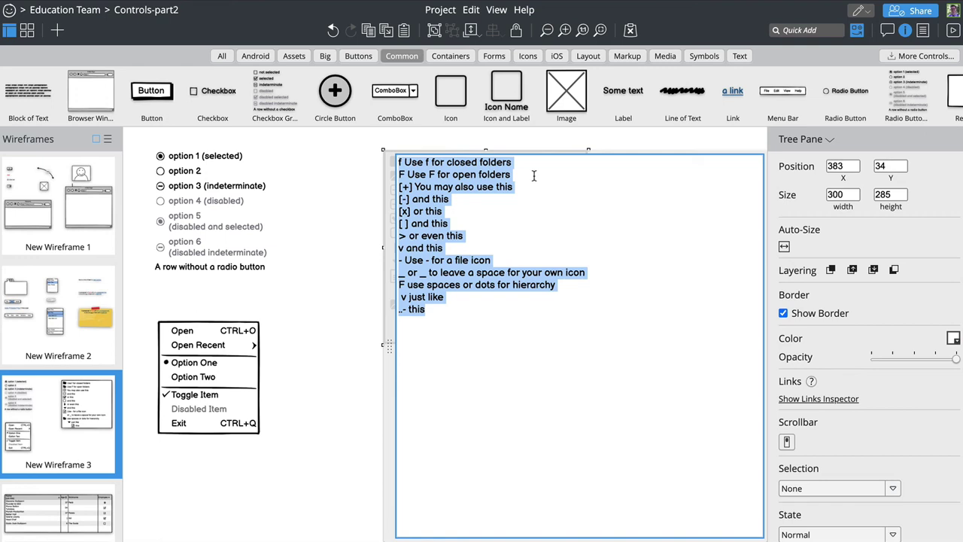
left_click(342, 232)
left_click(185, 407)
double_click(184, 407)
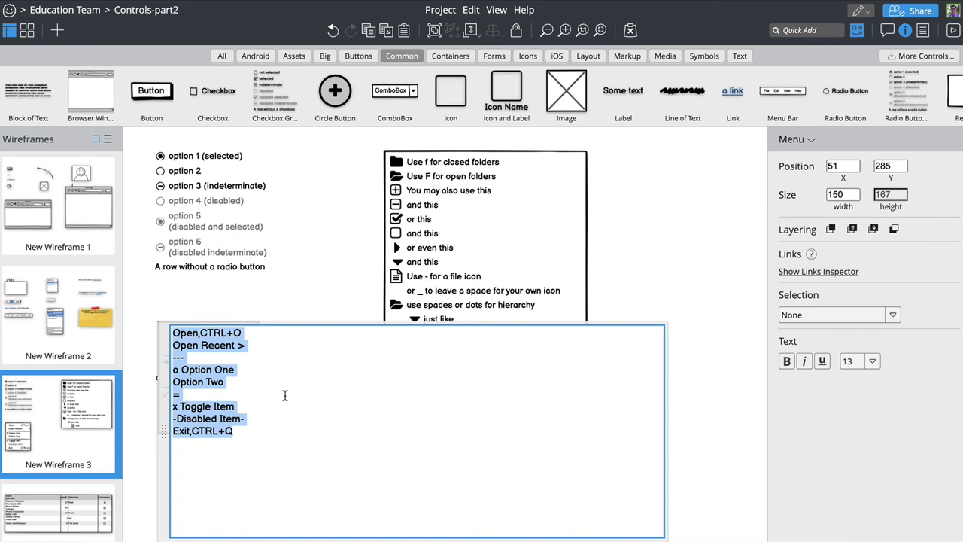
left_click(307, 304)
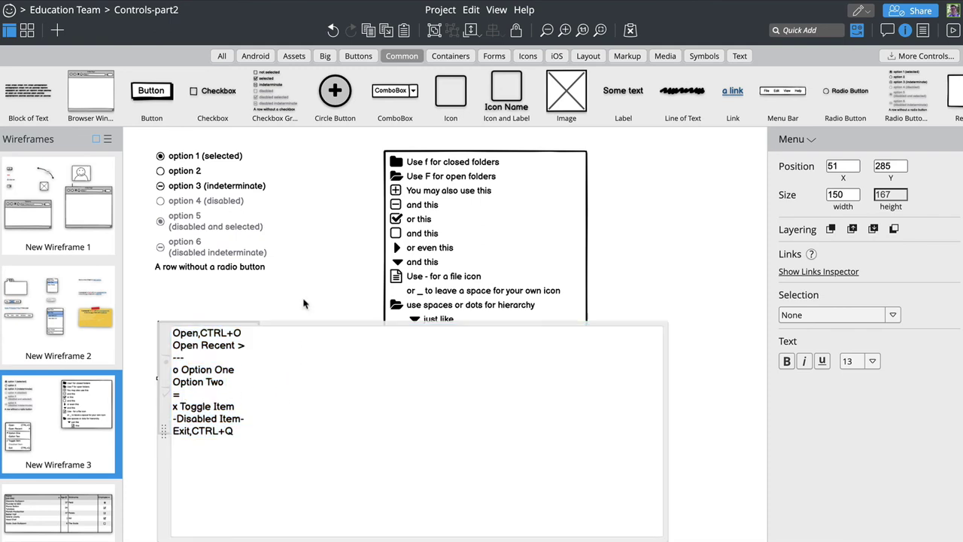
Open New Wireframe 4 and examine the source text of both data grids
scroll(41, 294, "down", 2)
left_click(47, 471)
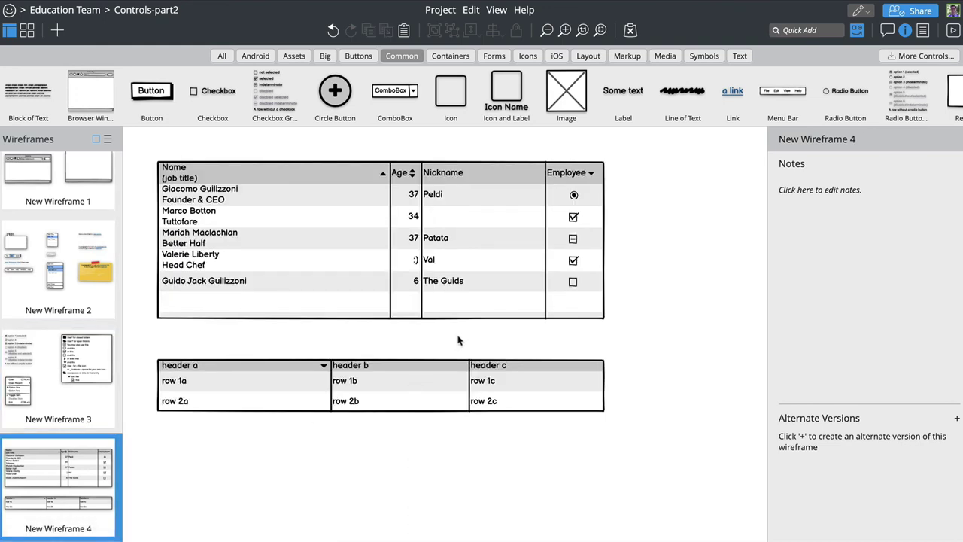
double_click(461, 280)
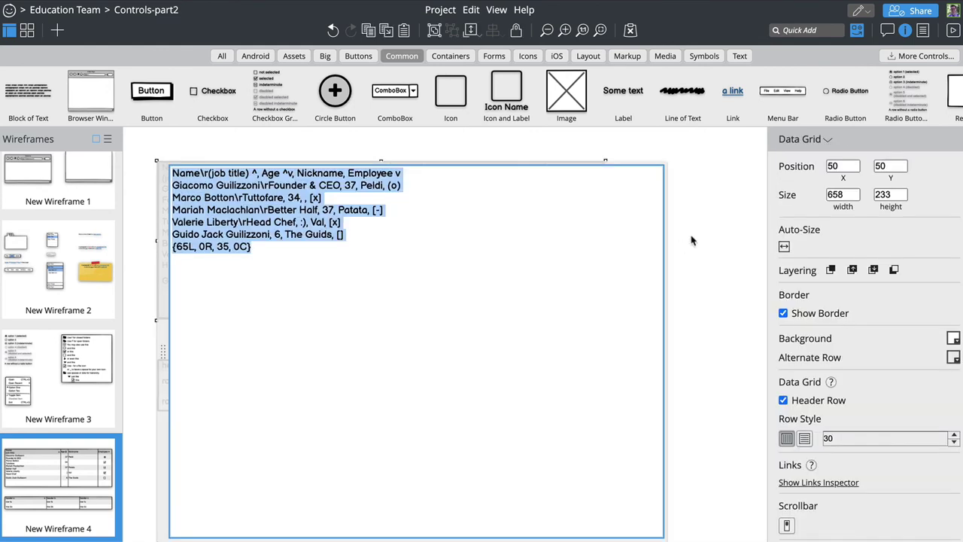
left_click(719, 243)
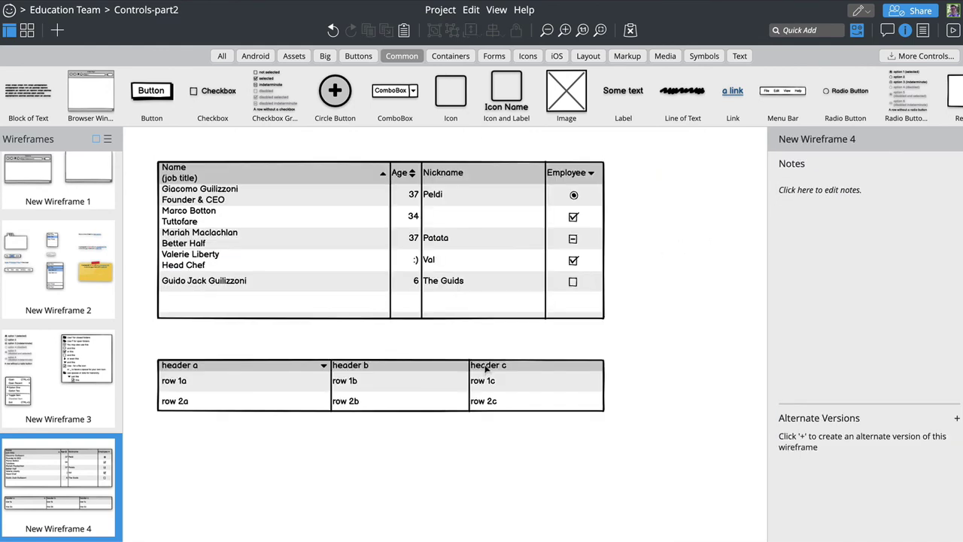
double_click(486, 367)
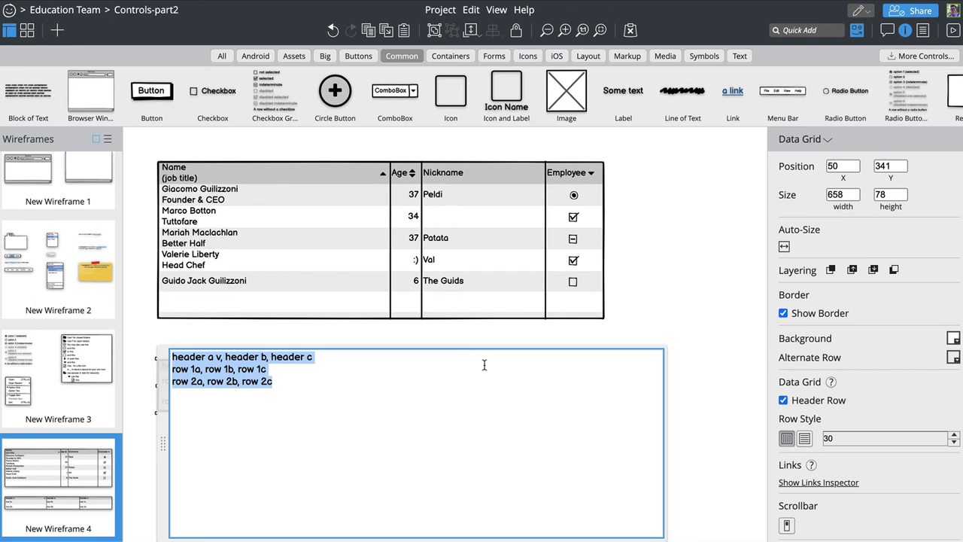
left_click(479, 336)
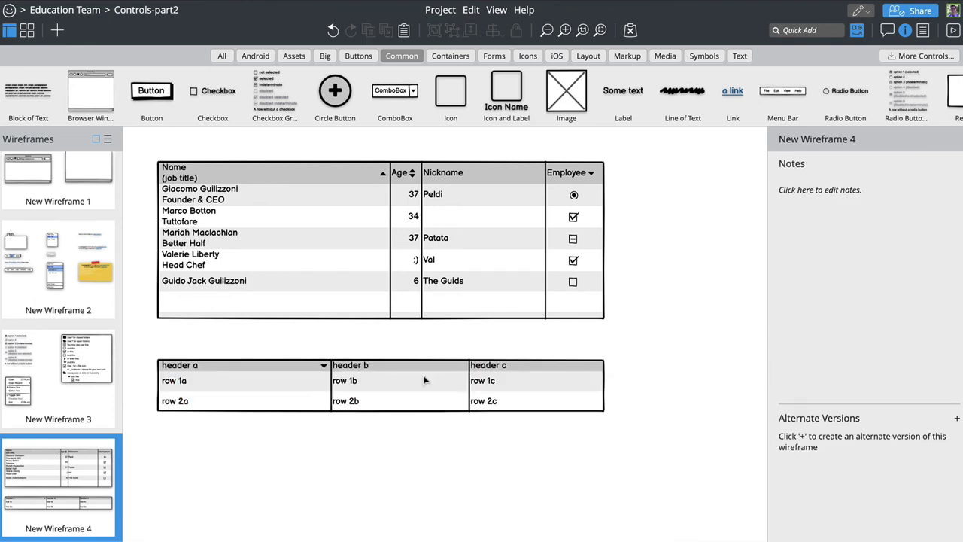
Add an ascending sort arrow to the header b column of the lower data grid with "^"
left_click(425, 380)
double_click(425, 381)
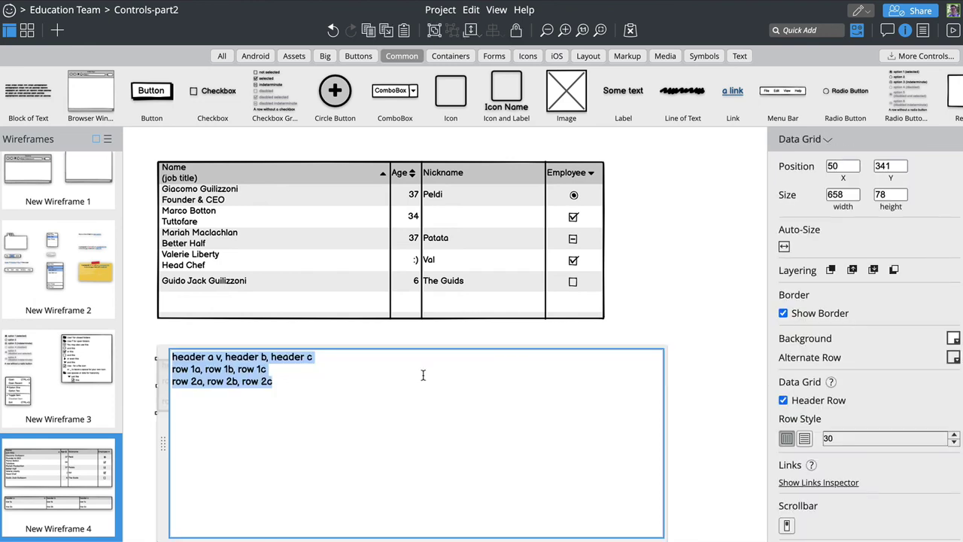
left_click(267, 357)
type("^")
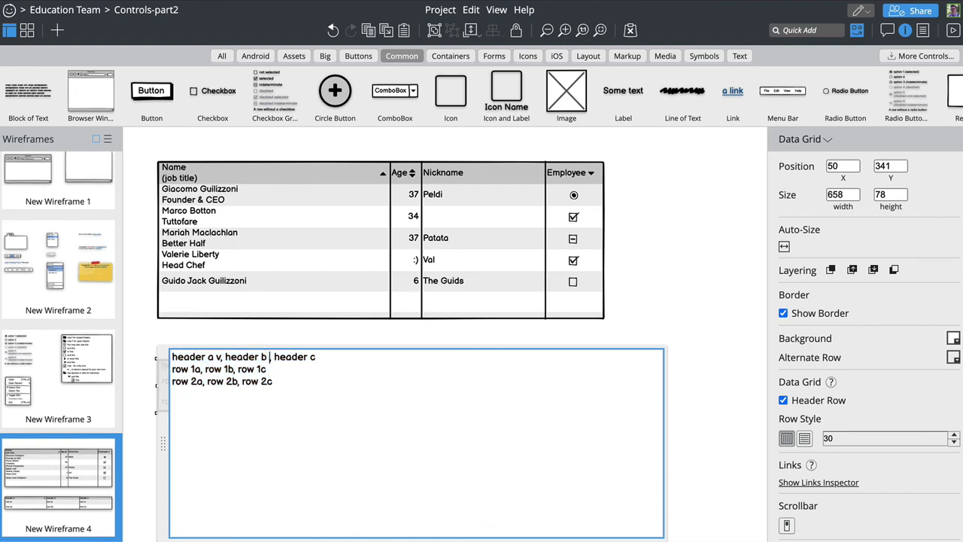
key("ctrl+Return")
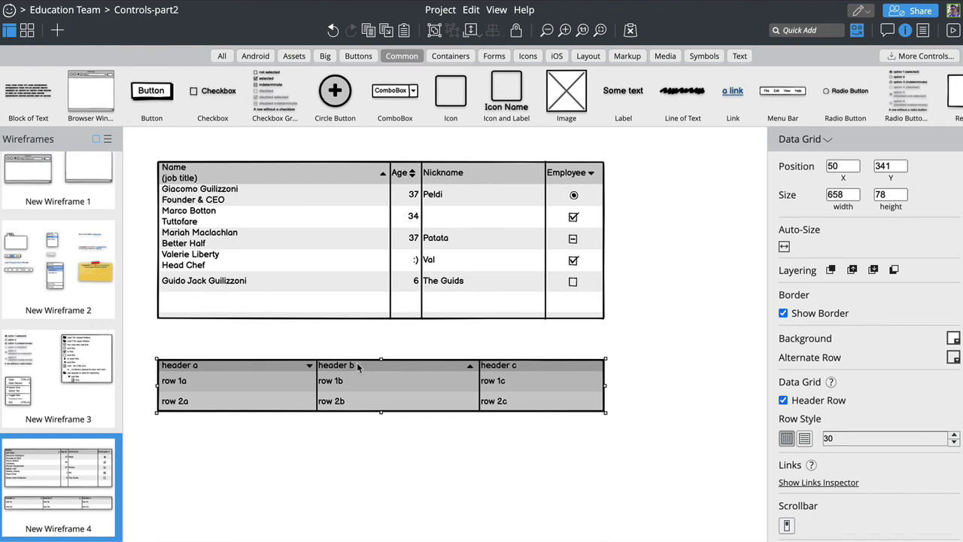
Replace the "row 1c" cell text in the lower data grid with a checked checkbox, written as [x]
double_click(363, 382)
left_click(333, 370)
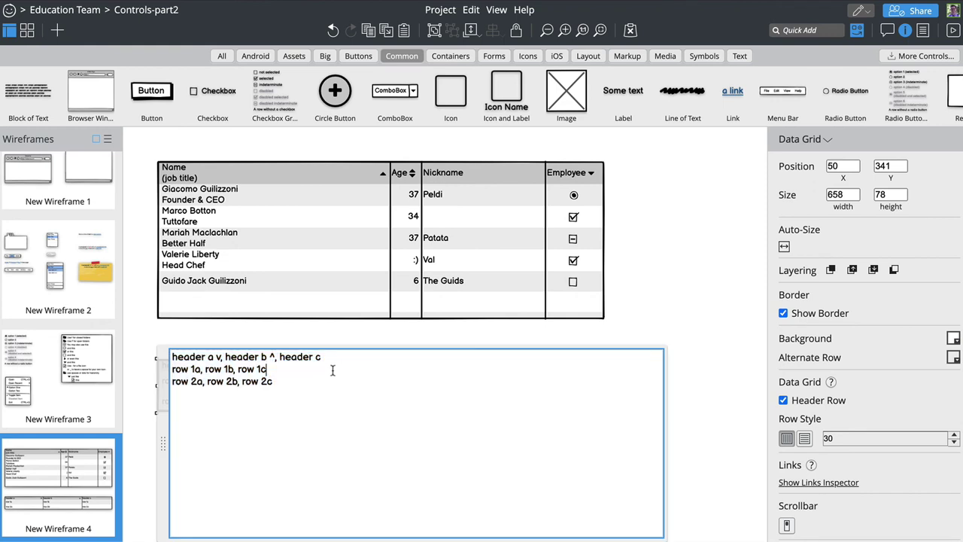
key("BackSpace")
key("BackSpace")
key("BackSpace")
key("BackSpace")
key("BackSpace")
type("[x]")
key("ctrl+Return")
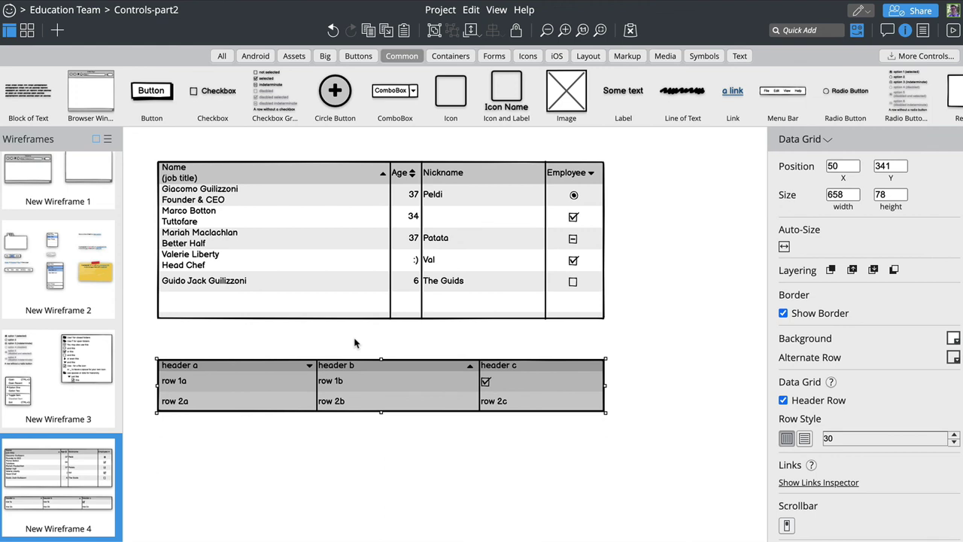
Examine the column width and alignment line in curly braces at the end of the upper data grid's text
double_click(370, 292)
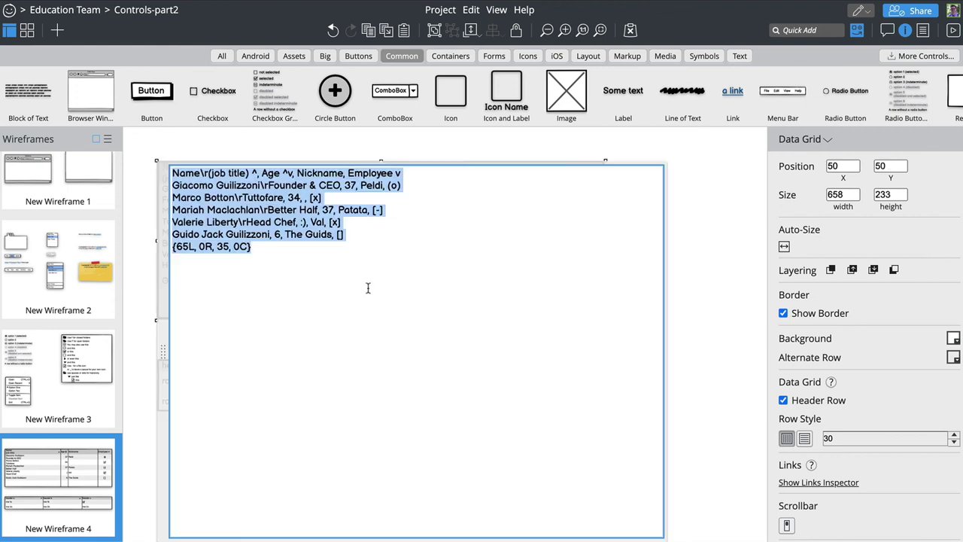
triple_click(335, 250)
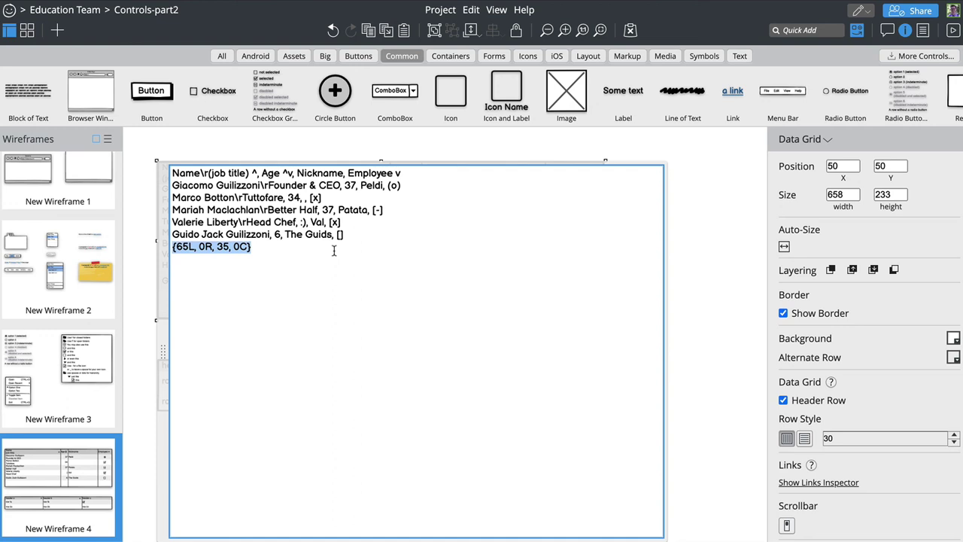
key("ctrl+Return")
Set the lower data grid's column widths by adding the line {2, 1, 0} below its last row of text
double_click(336, 369)
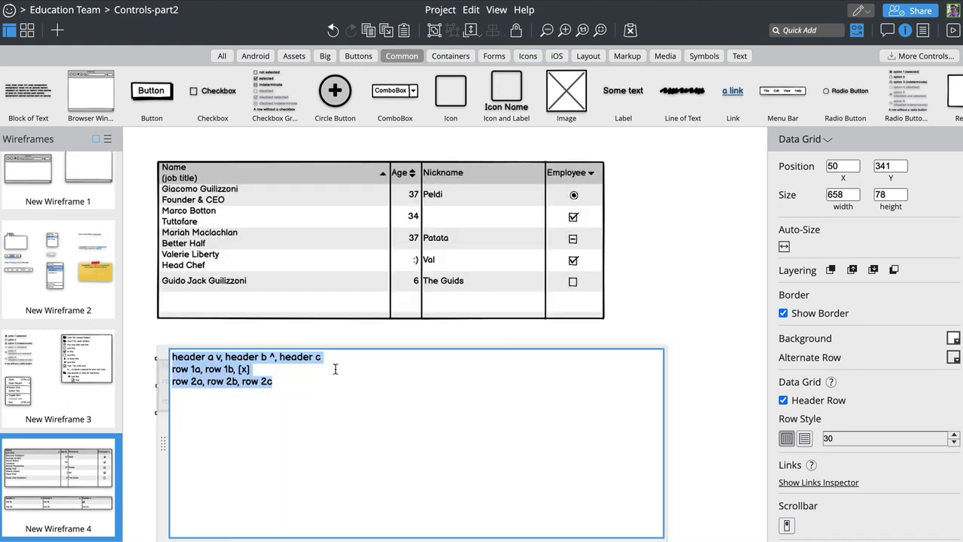
left_click(335, 381)
key("Return")
type("{")
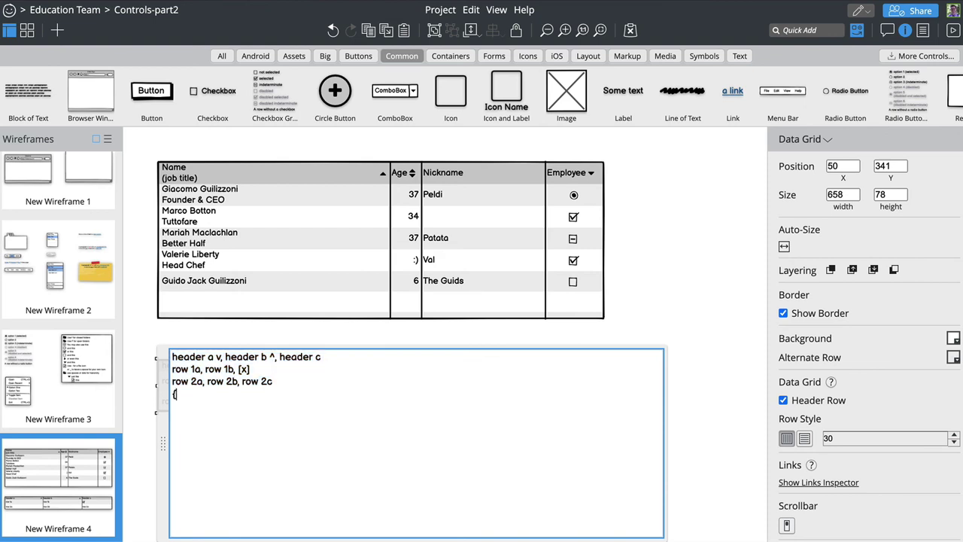
type("2, 1,")
type(" 1}")
key("ctrl+Return")
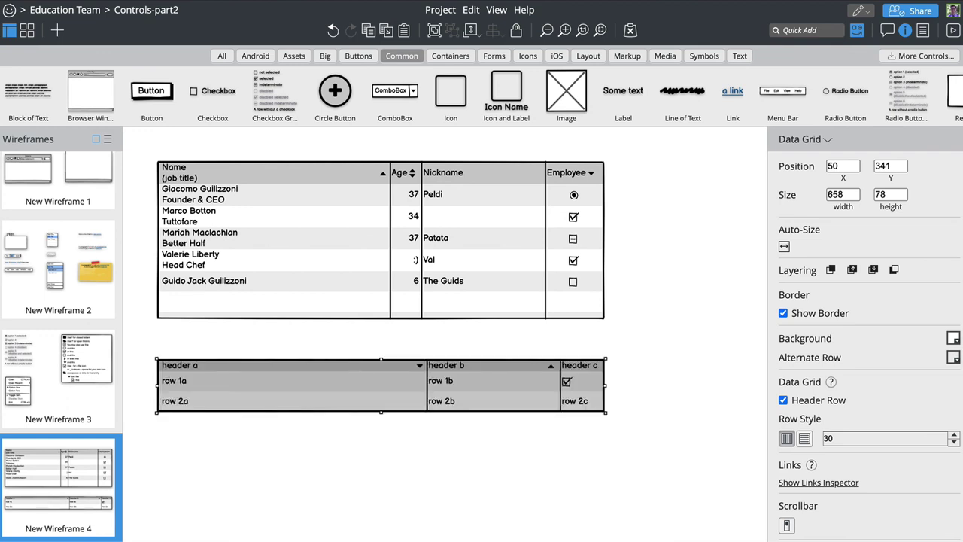
Right-align the lower data grid's first column and centre its third column by changing the width line to {2R, 1, 0C}
double_click(340, 384)
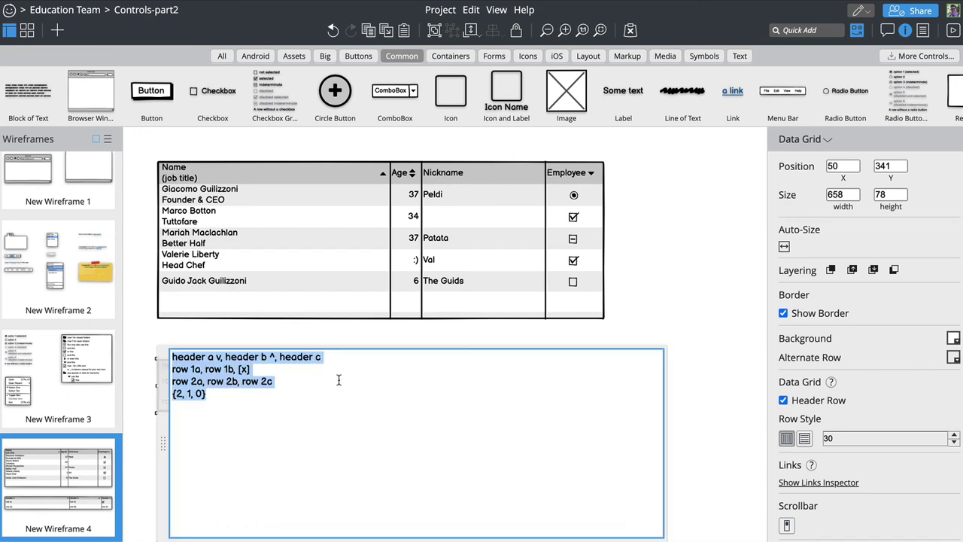
left_click(303, 392)
key("BackSpace")
key("BackSpace")
type("0}")
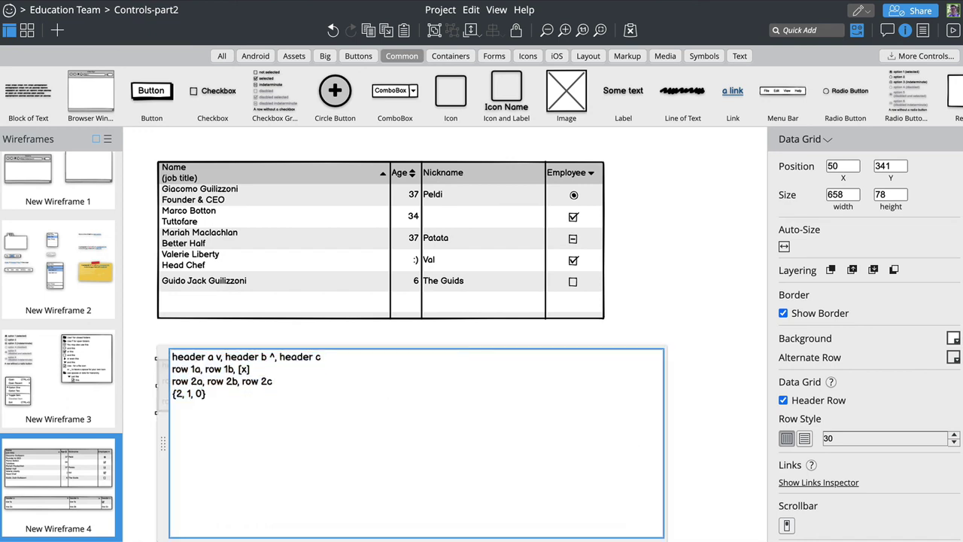
type("C")
left_click(184, 393)
type("R")
key("ctrl+Return")
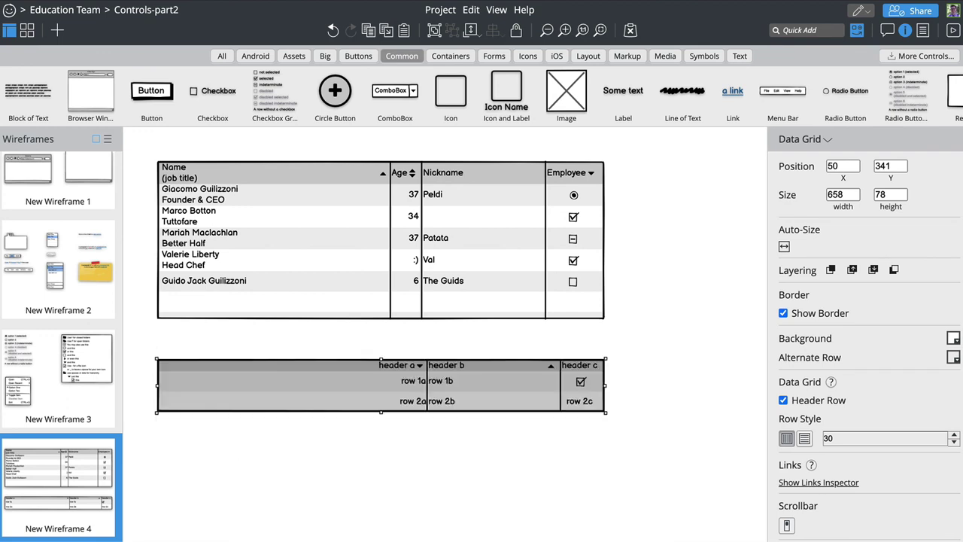